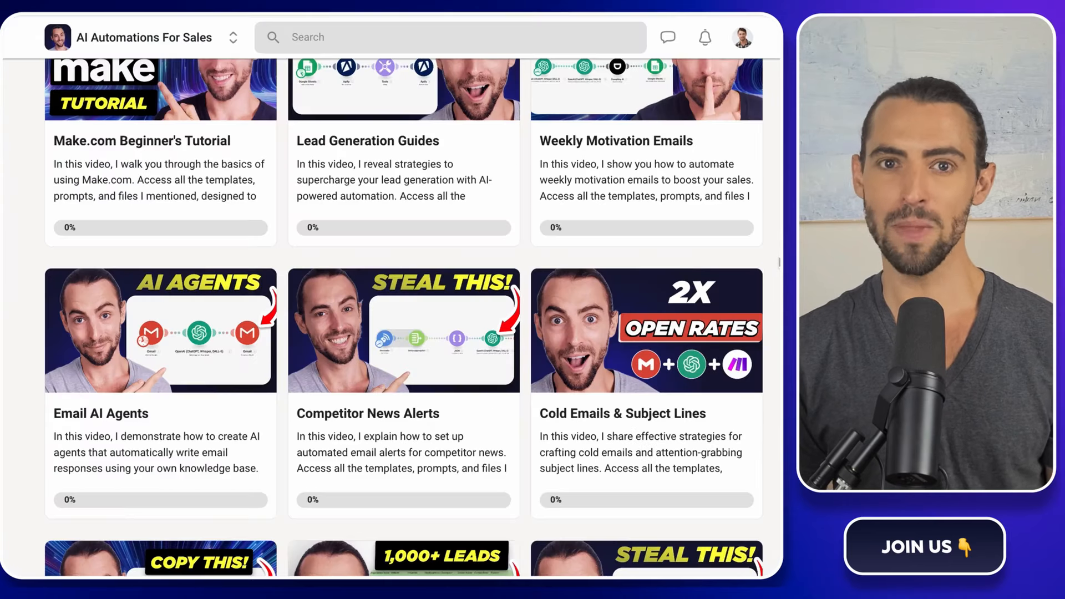
Open the classroom lesson "How to Get Unlimited Leads for FREE" and review its written instructions.
scroll(404, 316, "down", 3)
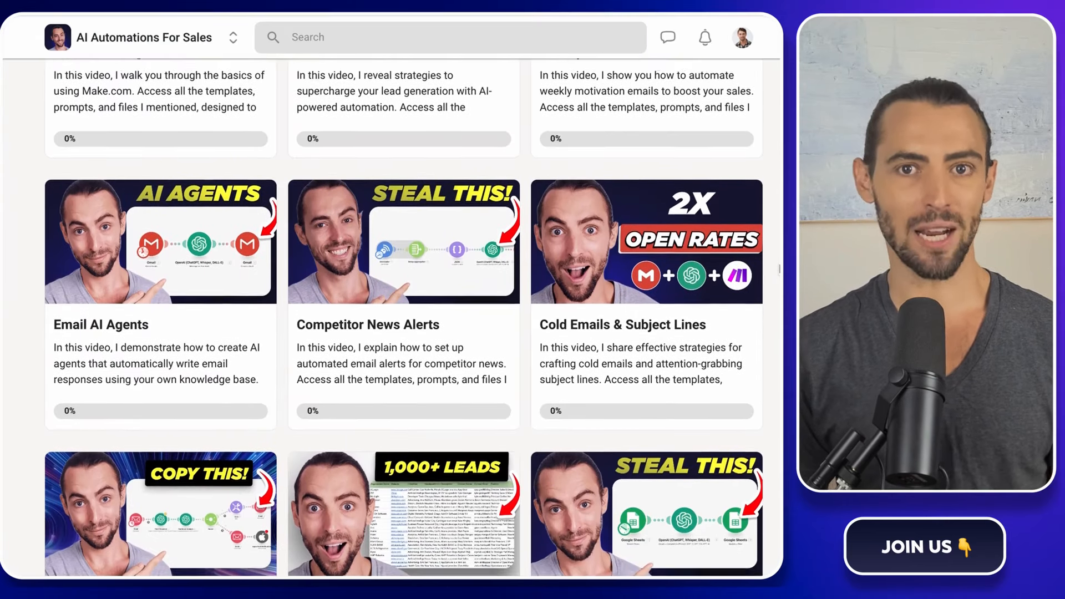
scroll(404, 316, "down", 6)
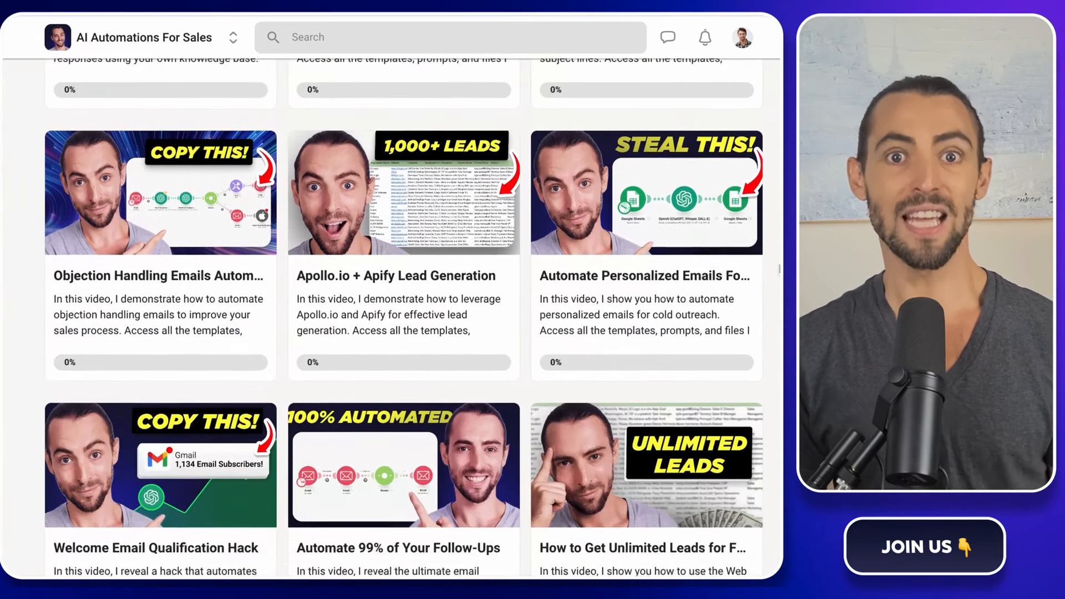
scroll(676, 291, "down", 2)
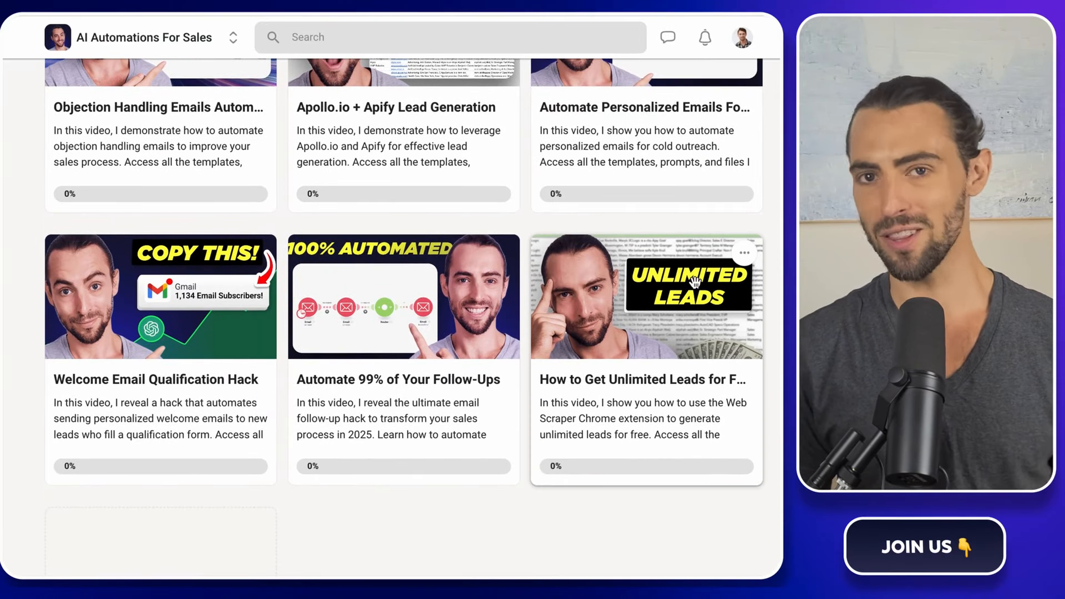
left_click(676, 291)
scroll(699, 287, "down", 2)
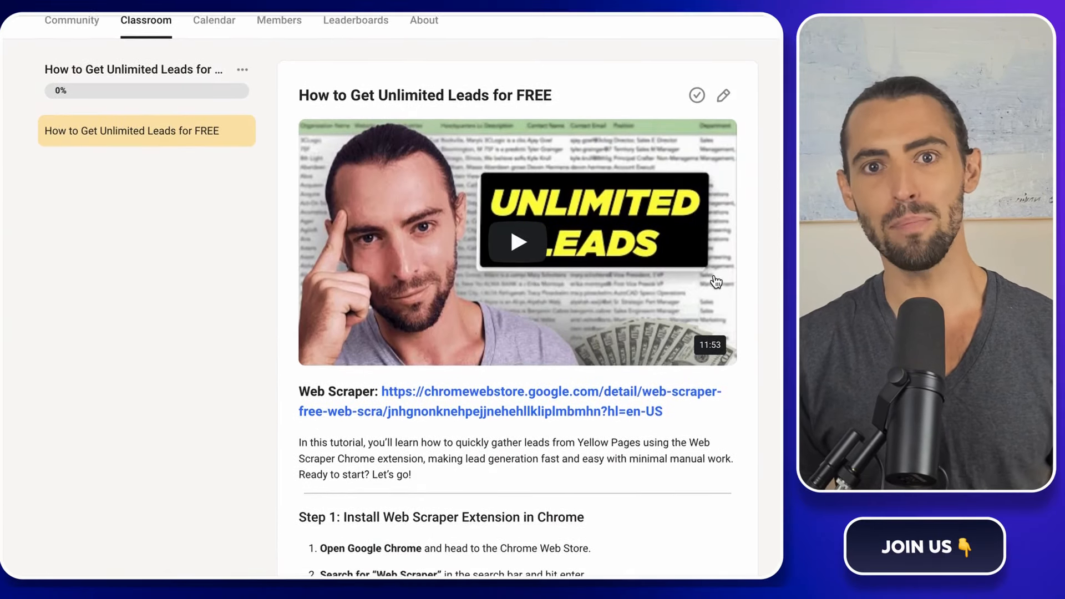
scroll(715, 281, "down", 5)
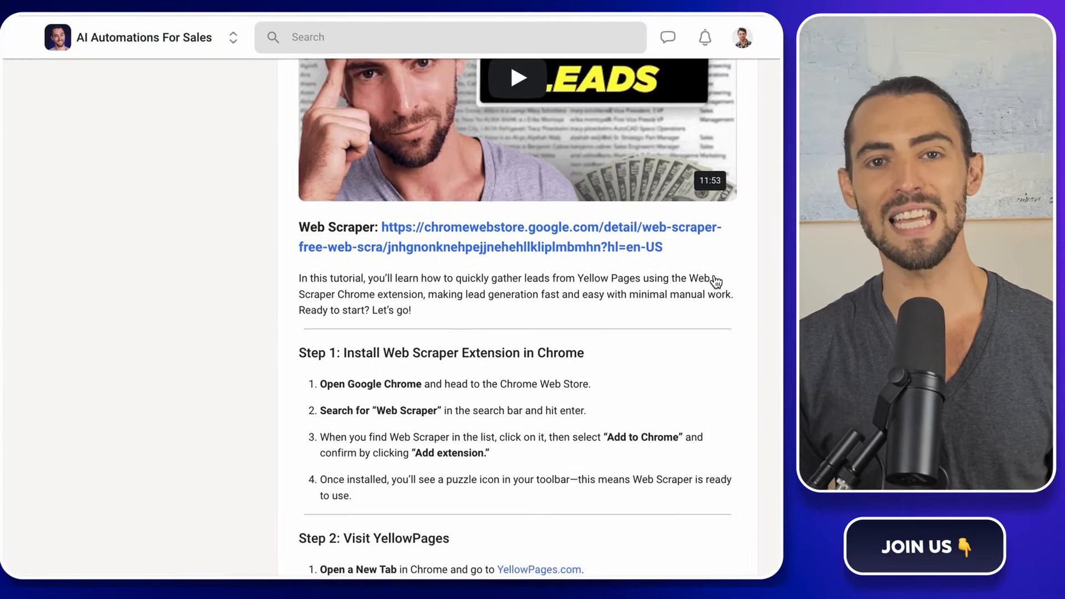
scroll(715, 275, "down", 4)
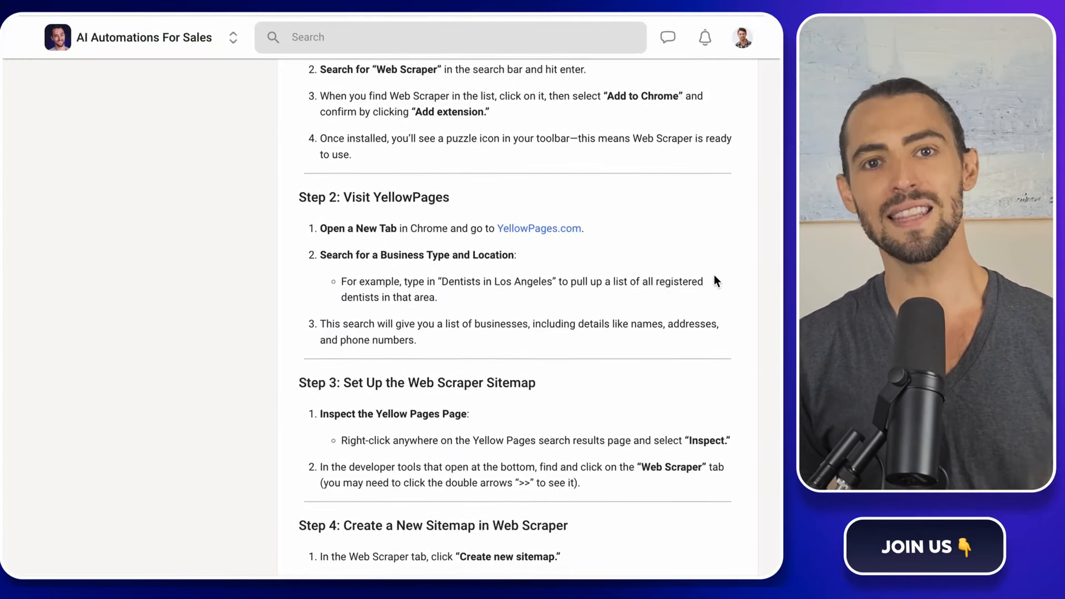
scroll(715, 275, "up", 10)
scroll(714, 274, "up", 2)
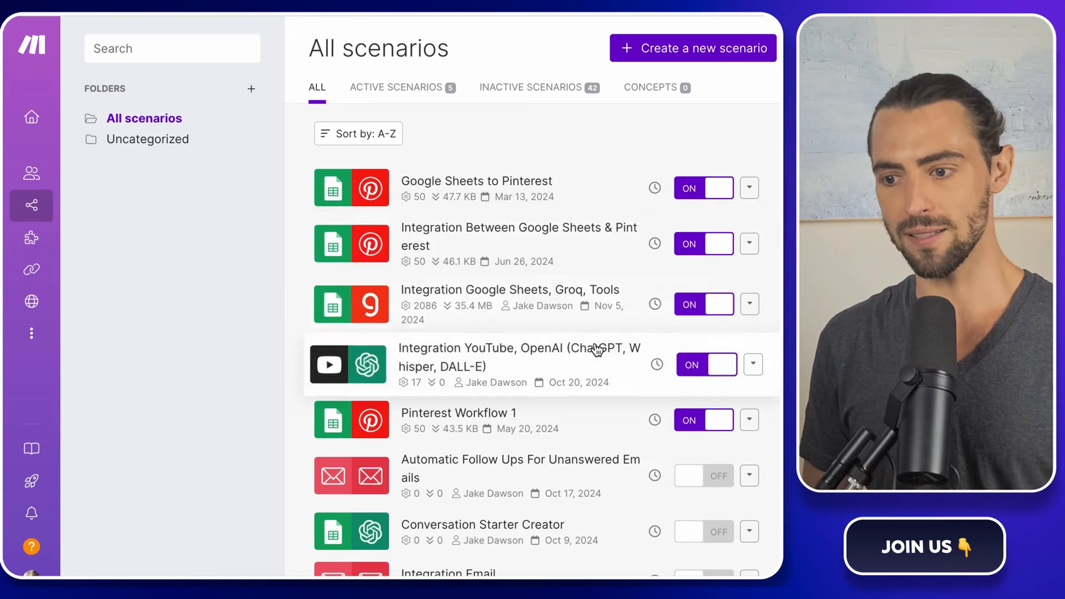
scroll(583, 427, "down", 1)
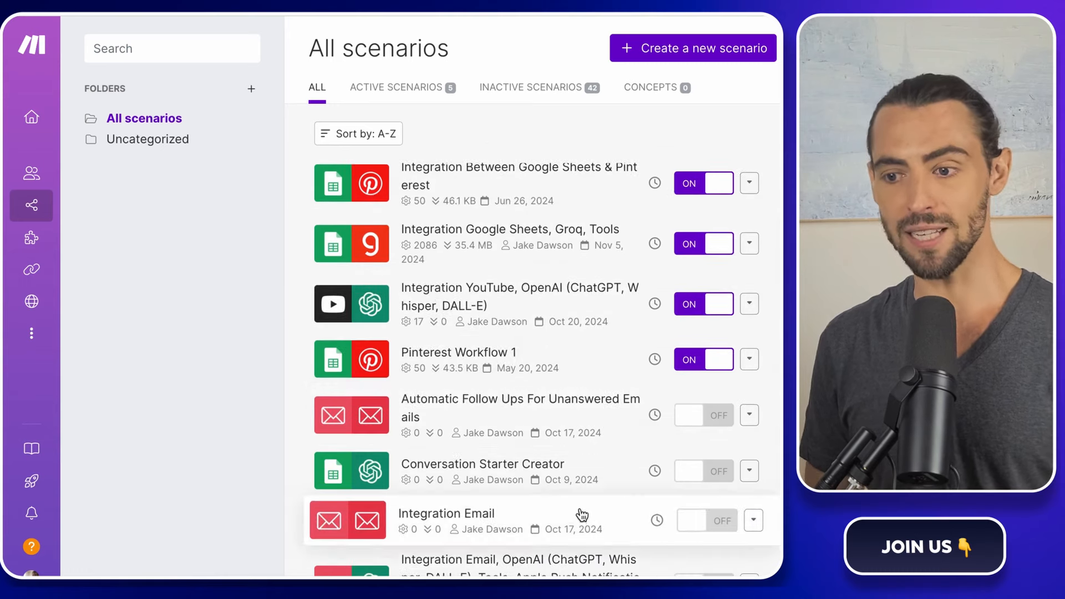
scroll(578, 512, "down", 2)
scroll(583, 495, "up", 3)
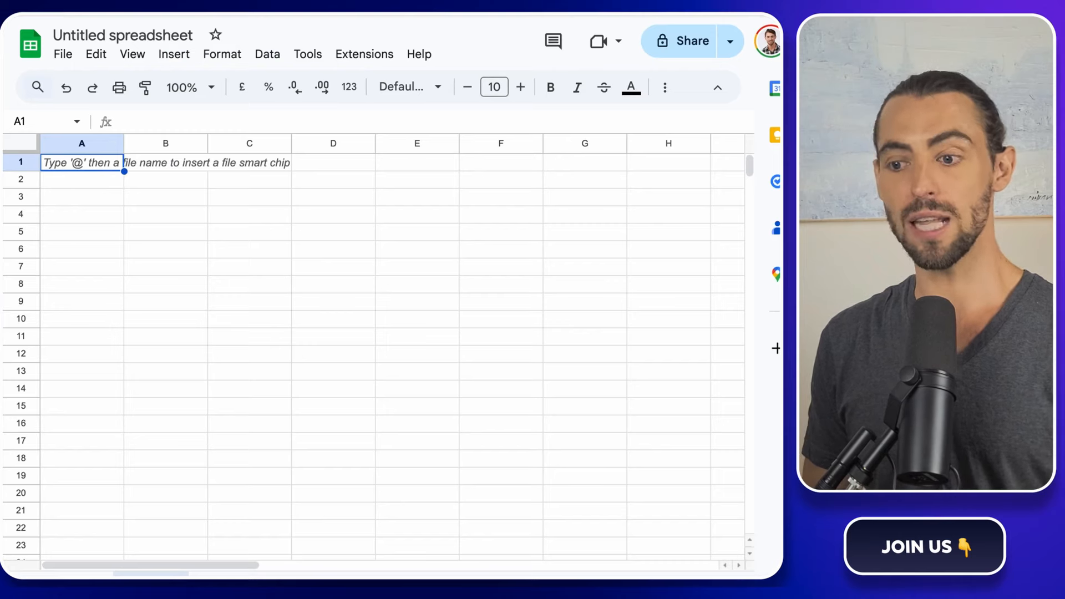
In the blank Google Sheets spreadsheet, enter the row 1 headers First name, Last name, Email and Last interaction date.
type("first name")
key("Tab")
type("last name")
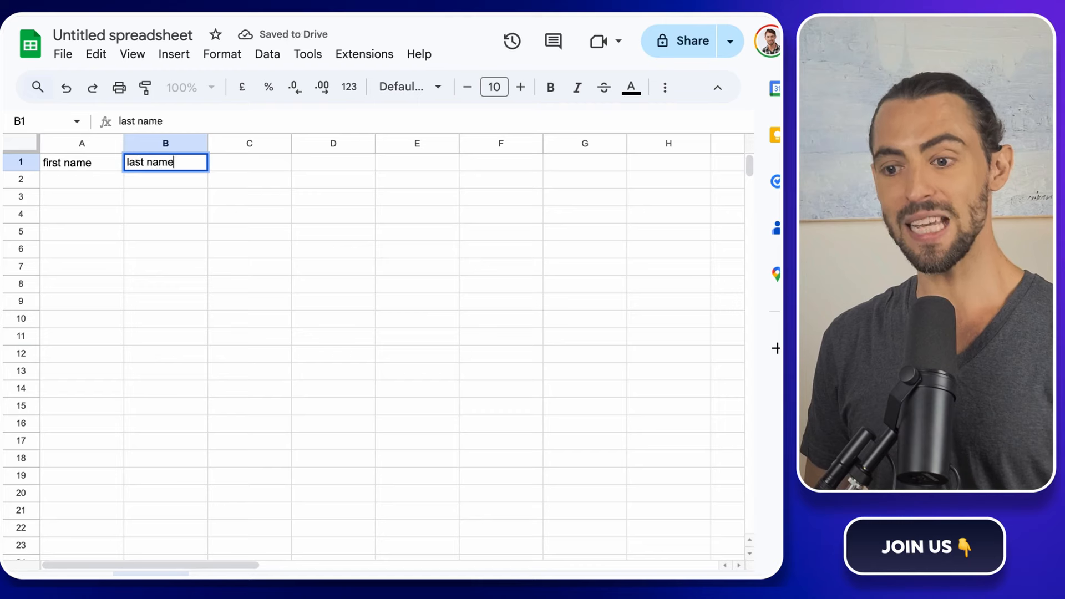
key("Tab")
type("email")
key("Tab")
type("last interac")
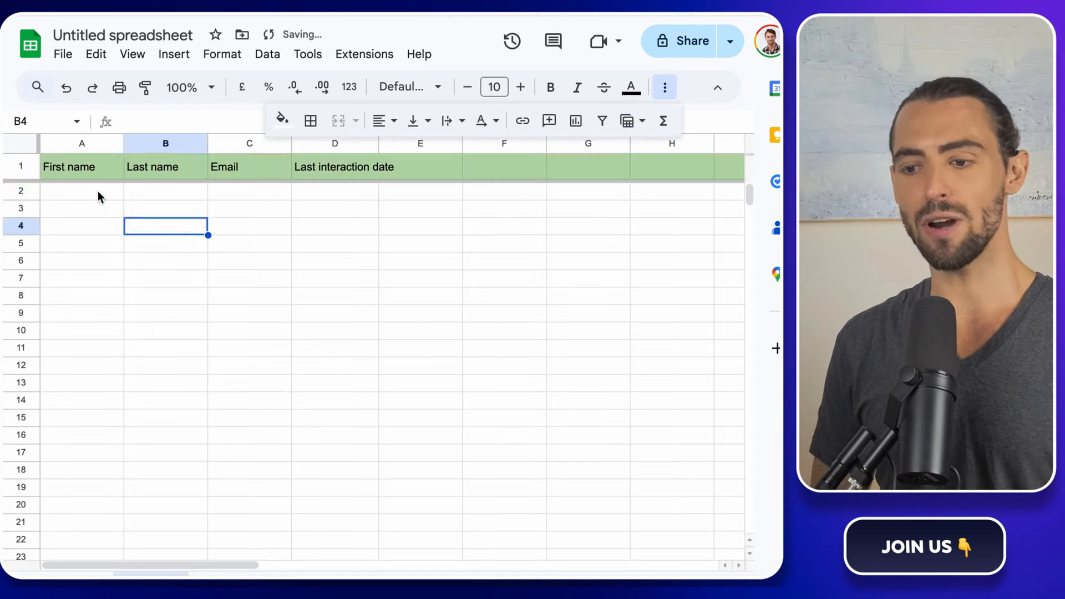
Fill A2:A7 with the six leads' first names and B2:B7 with their last names.
left_click(97, 191)
type("Eugene Christopher Michelle Ferdinand Jermaine Thomas")
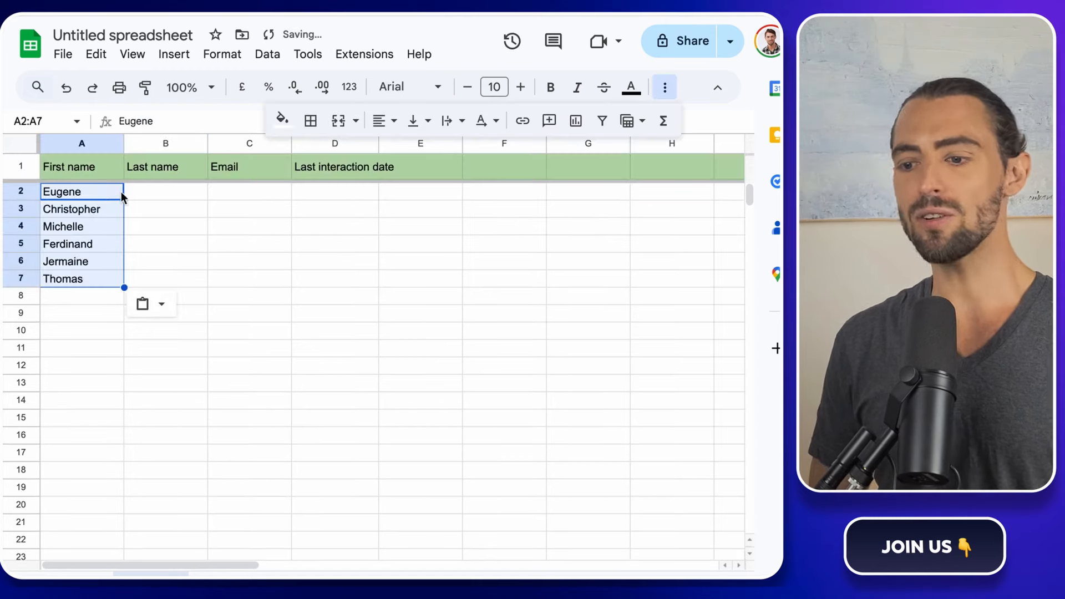
left_click(187, 192)
type("Thornton Hale Winslow Larkin Alder Redford")
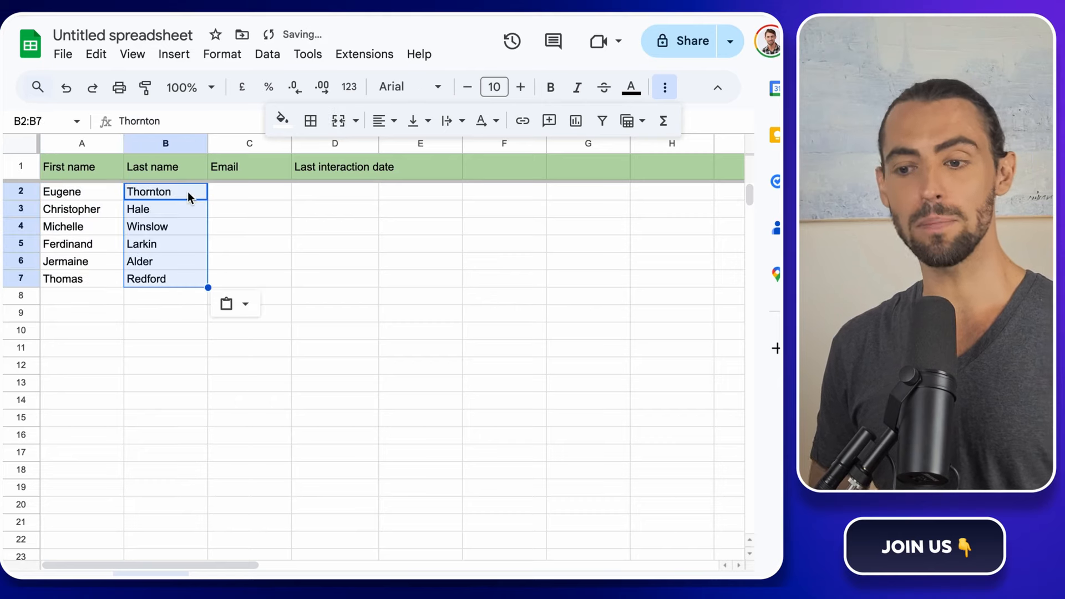
Fill C2:C7 with the leads' e-mail addresses and D2:D7 with 2024-09-15, 2024-10-03, 2024-08-22, 2024-07-29, 2024-11-01 and 2024-09-27.
left_click(248, 192)
key("ctrl+v")
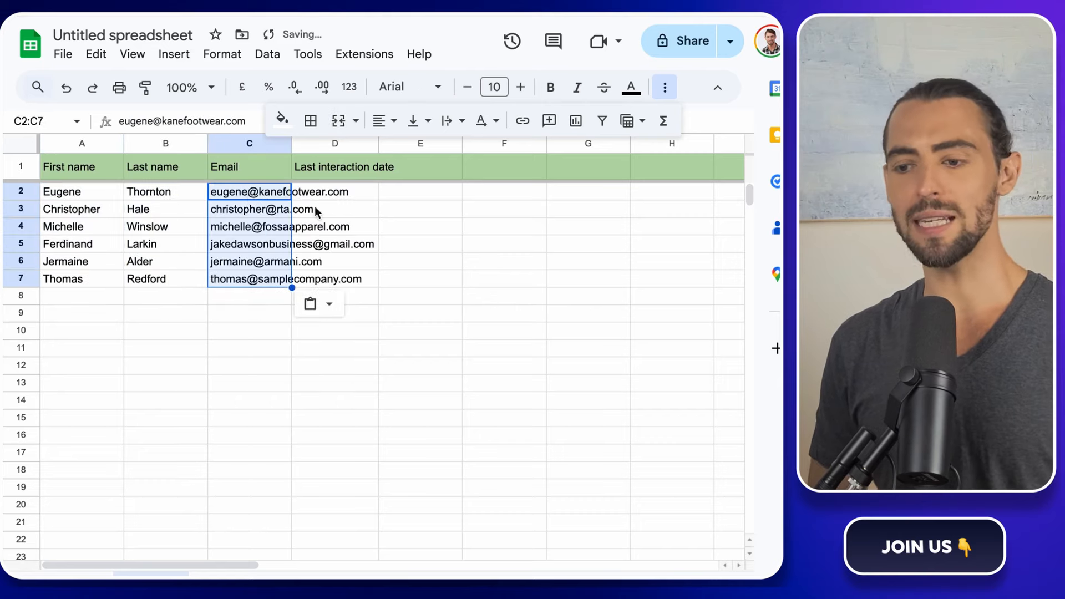
left_click(351, 188)
key("ctrl+v")
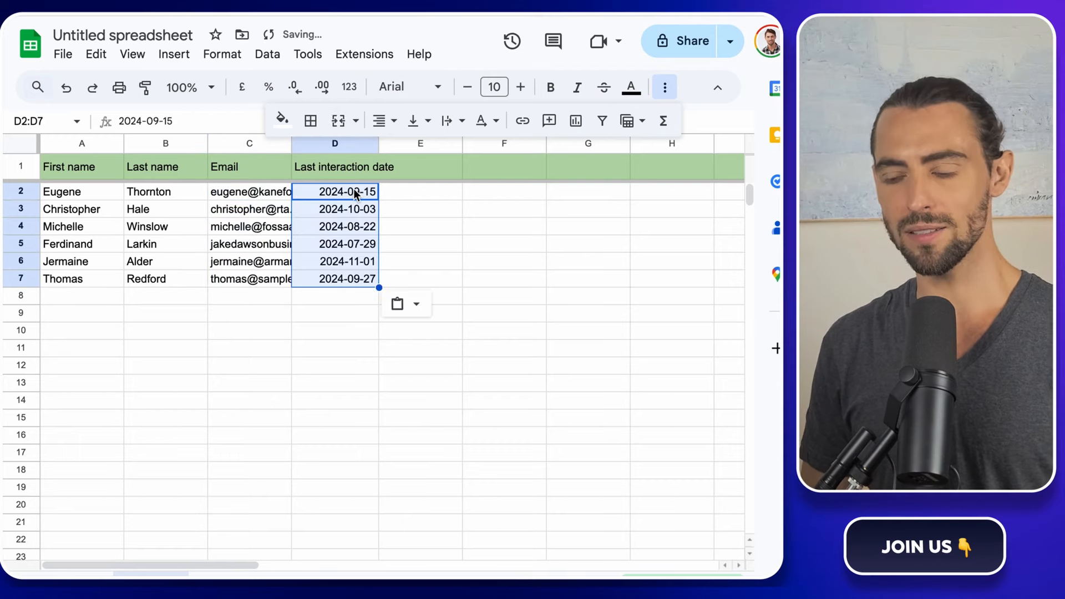
Rename the spreadsheet as "Lead Tracking".
left_click(504, 348)
left_click(128, 35)
type("Lead Tracking")
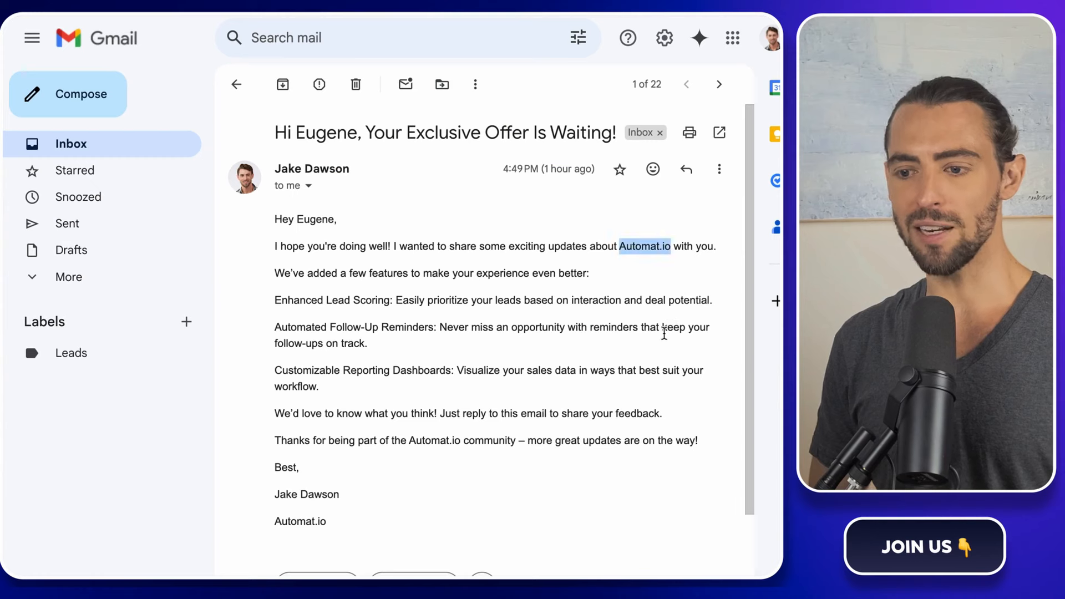
scroll(658, 357, "down", 1)
scroll(658, 357, "down", 2)
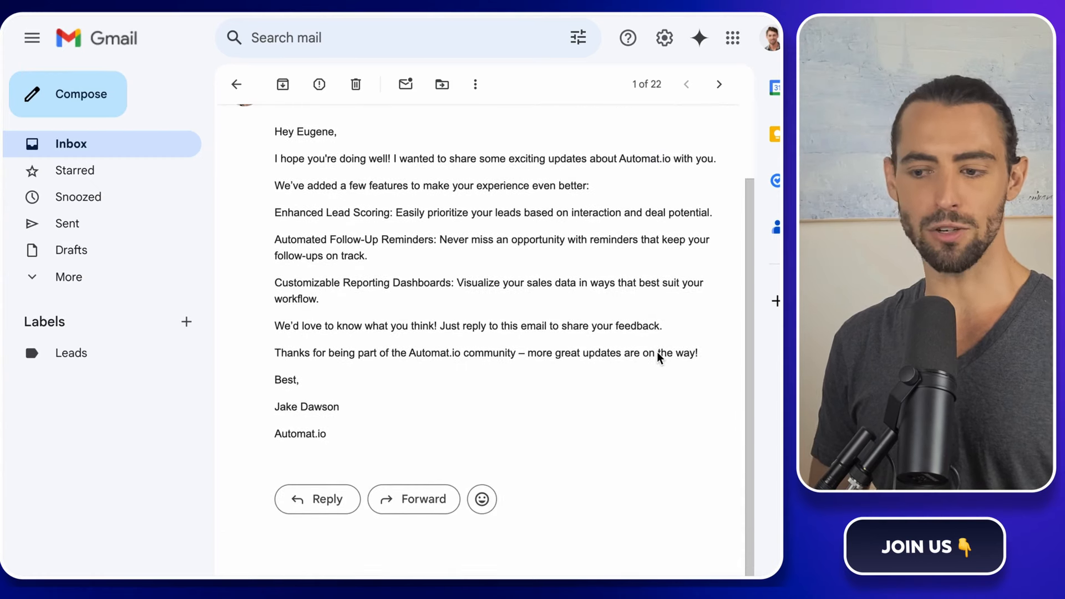
scroll(658, 356, "up", 2)
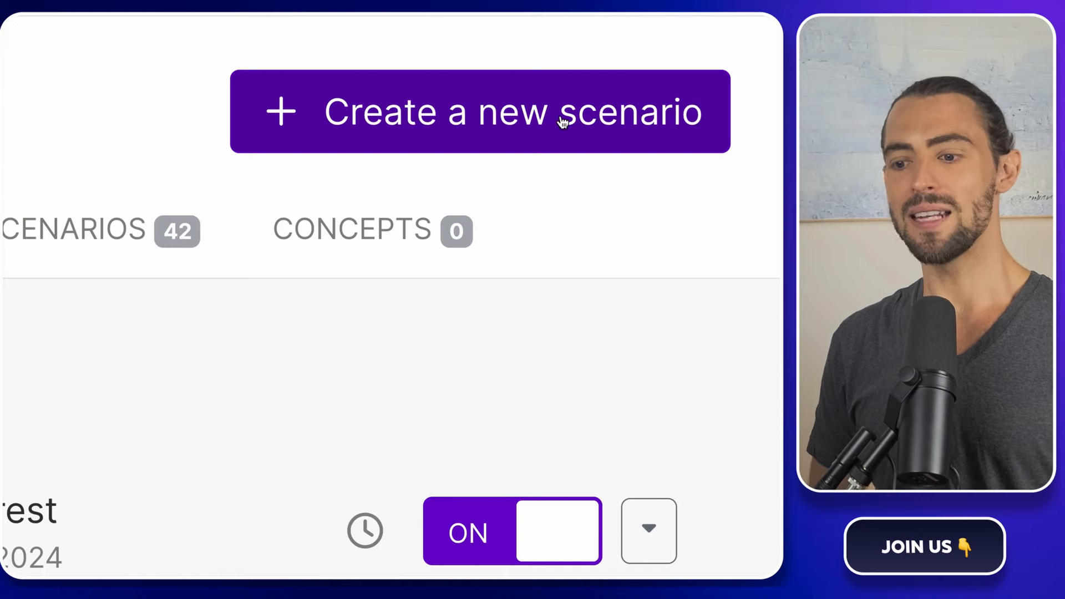
In Make, create a new scenario and add the Google Sheets Search Rows module as its first module.
left_click(721, 50)
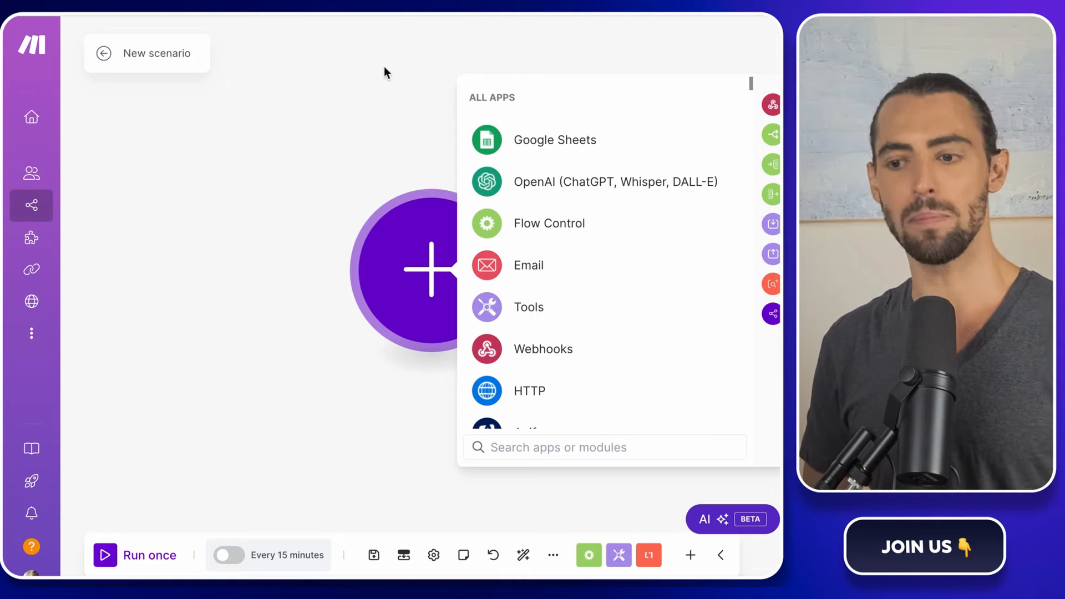
type("google sheets")
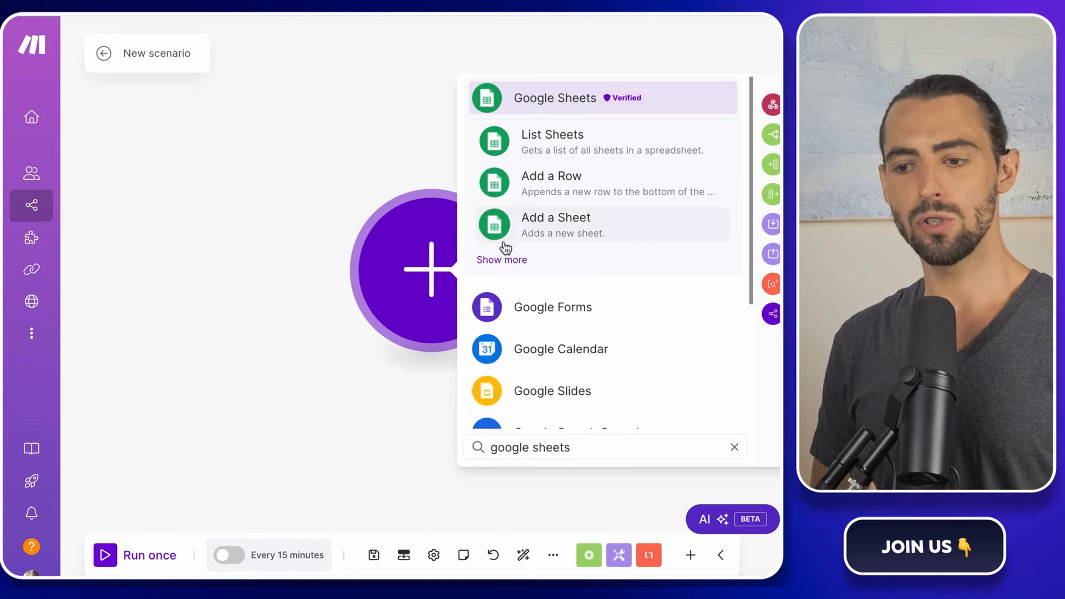
left_click(502, 258)
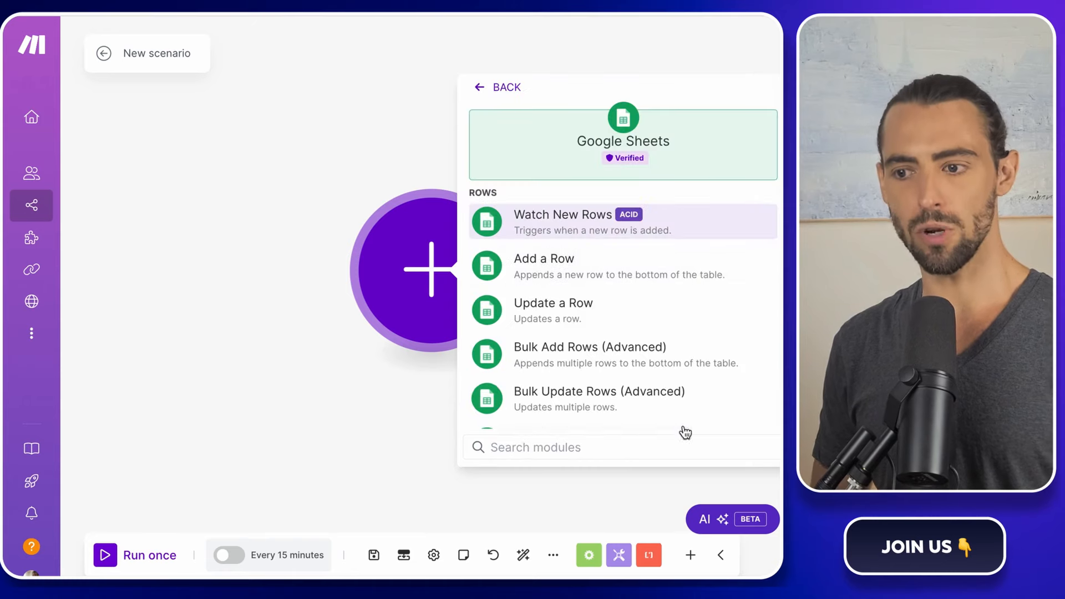
type("search")
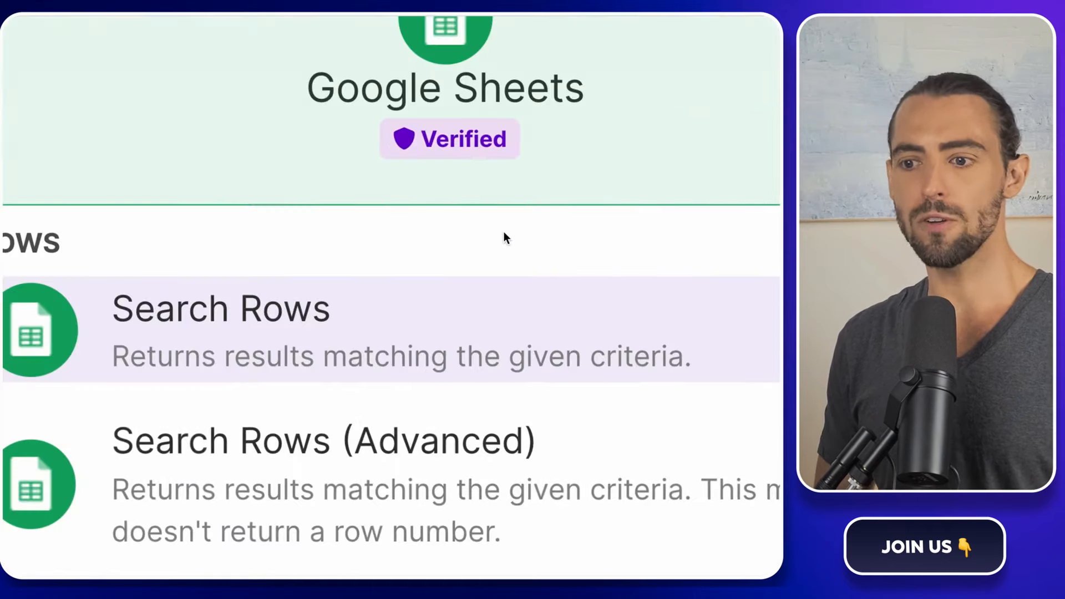
left_click(593, 222)
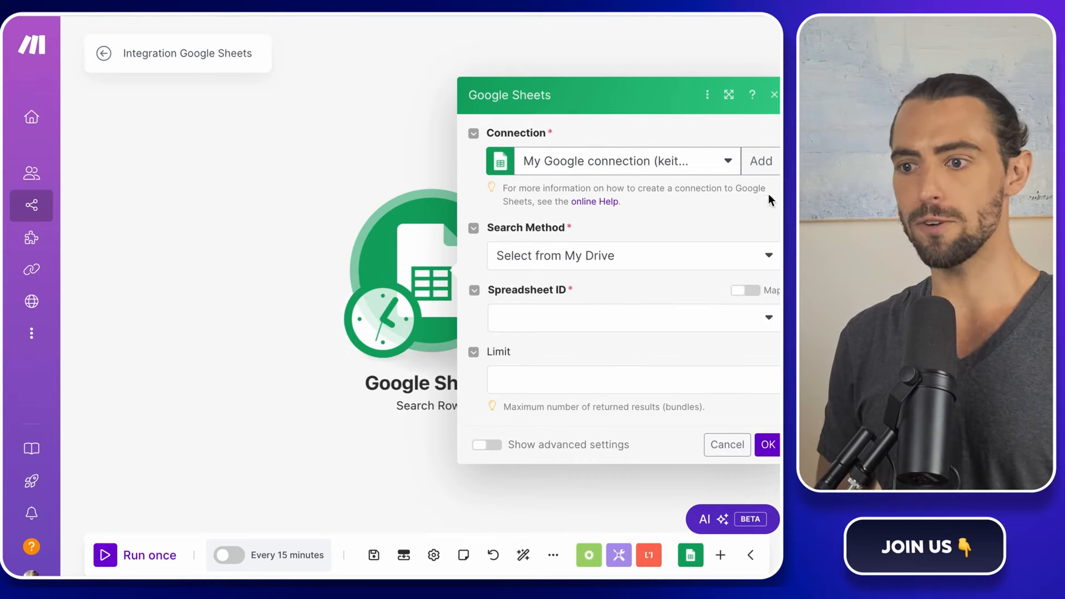
Keep the existing Google connection and set the module's spreadsheet to Lead Tracking and its sheet to Sheet1.
left_click(760, 161)
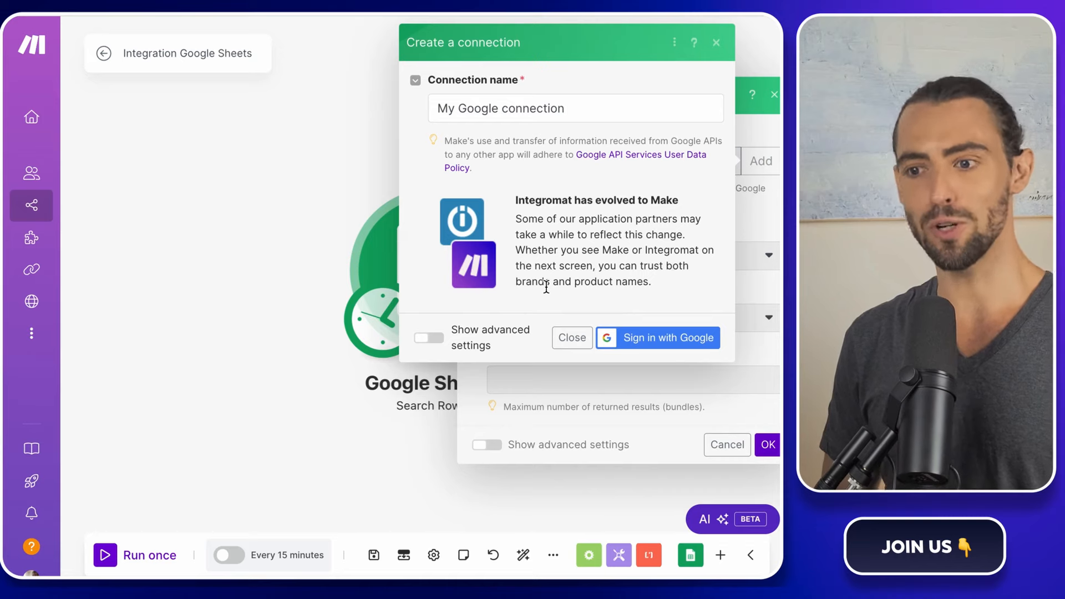
left_click(717, 45)
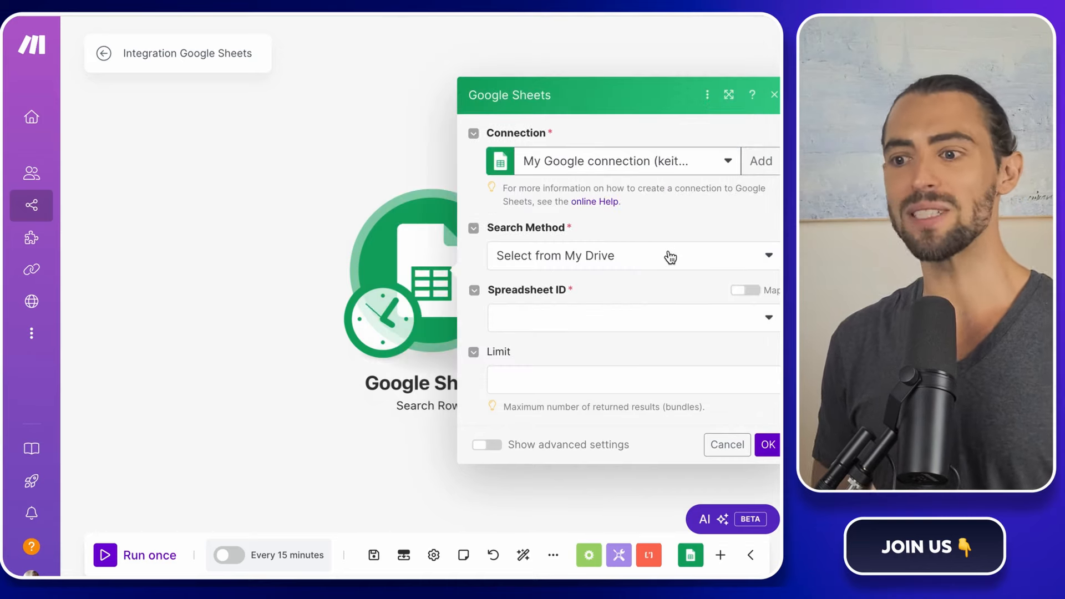
left_click(680, 325)
type("lead trac")
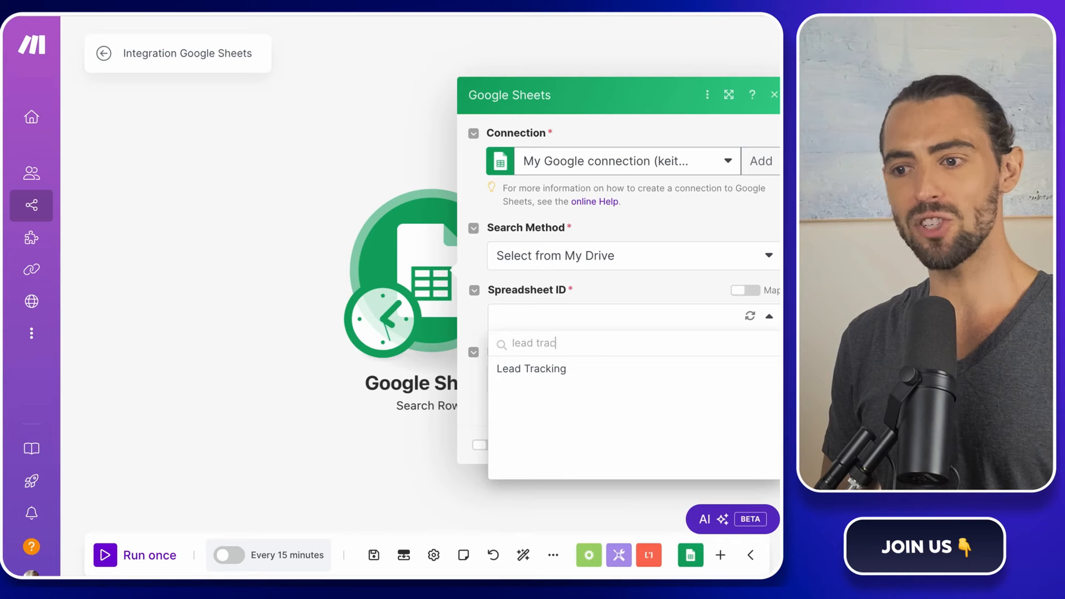
left_click(621, 369)
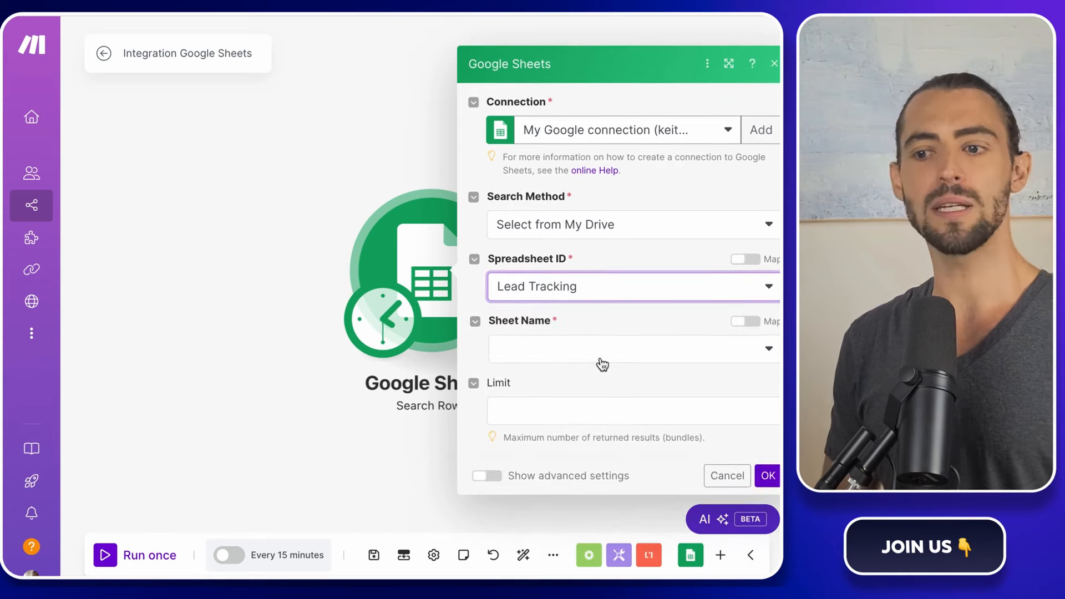
left_click(598, 352)
left_click(579, 381)
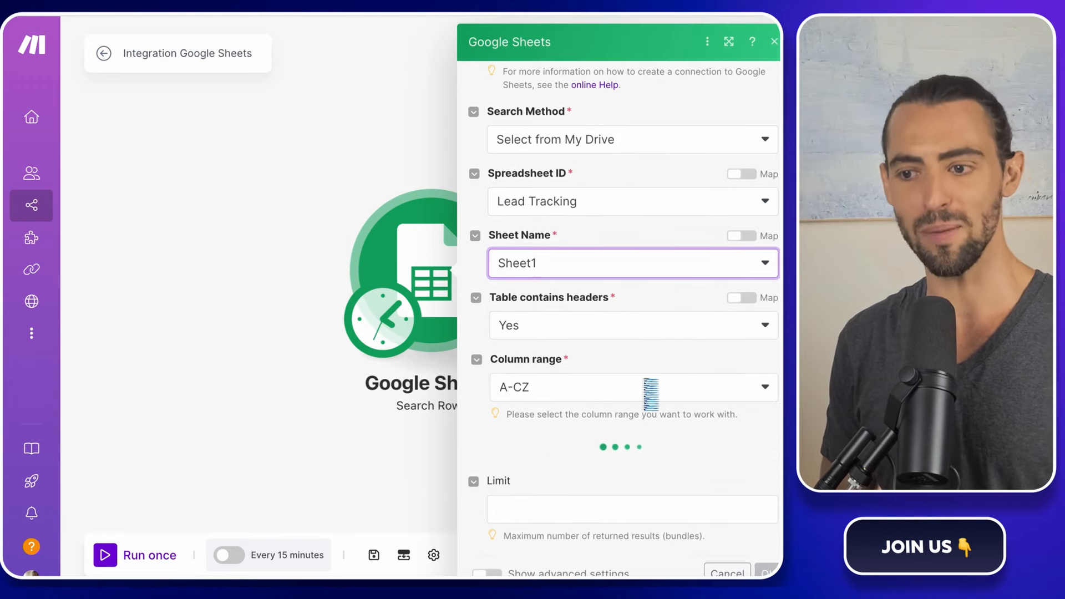
Set the Search Rows module's limit of returned results to 100.
scroll(711, 364, "down", 3)
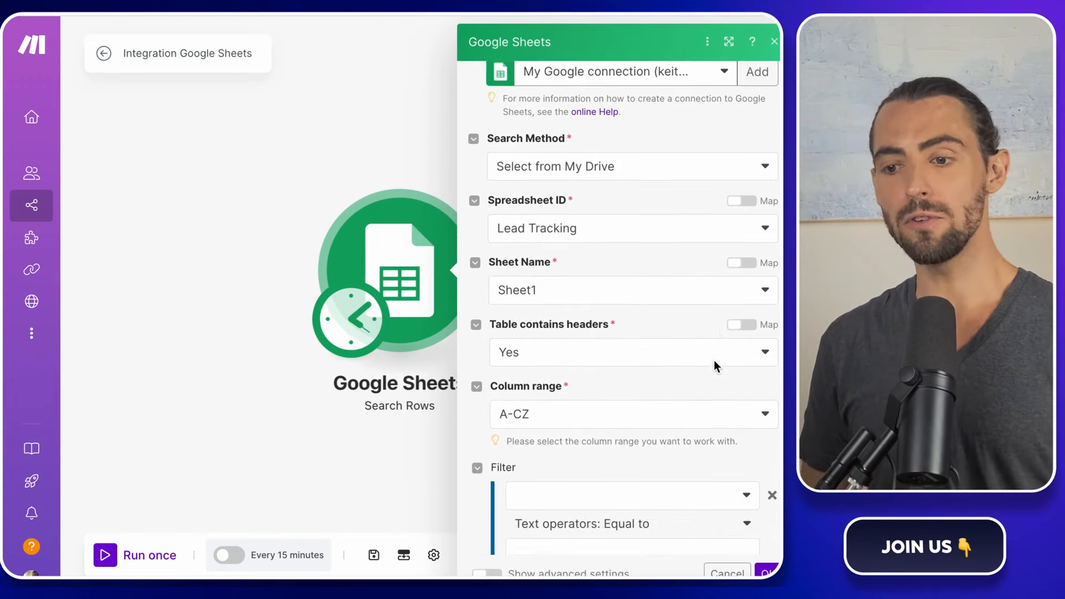
scroll(714, 364, "down", 3)
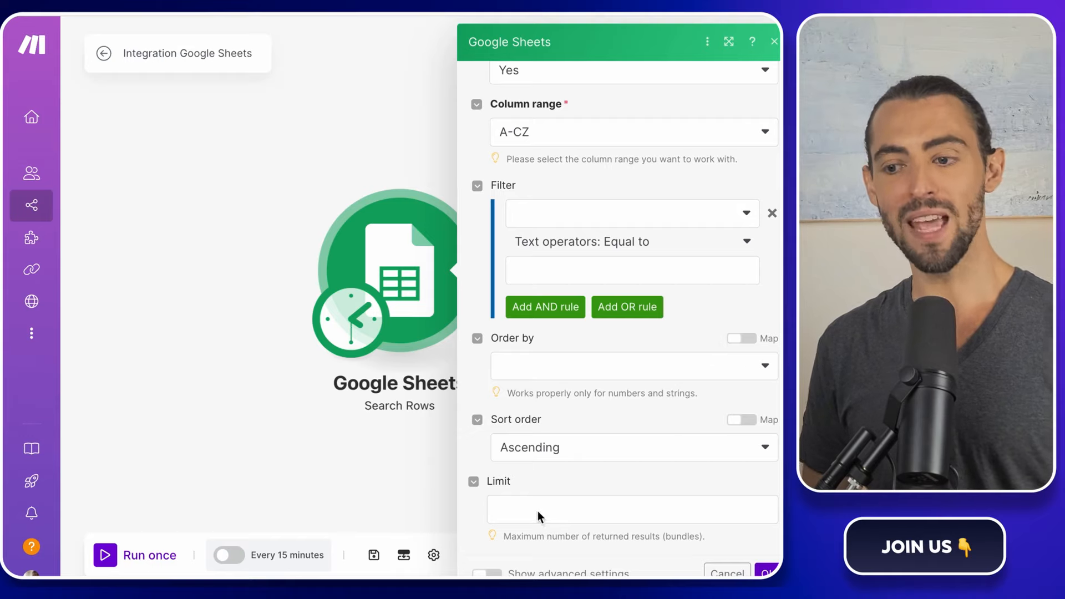
left_click(644, 504)
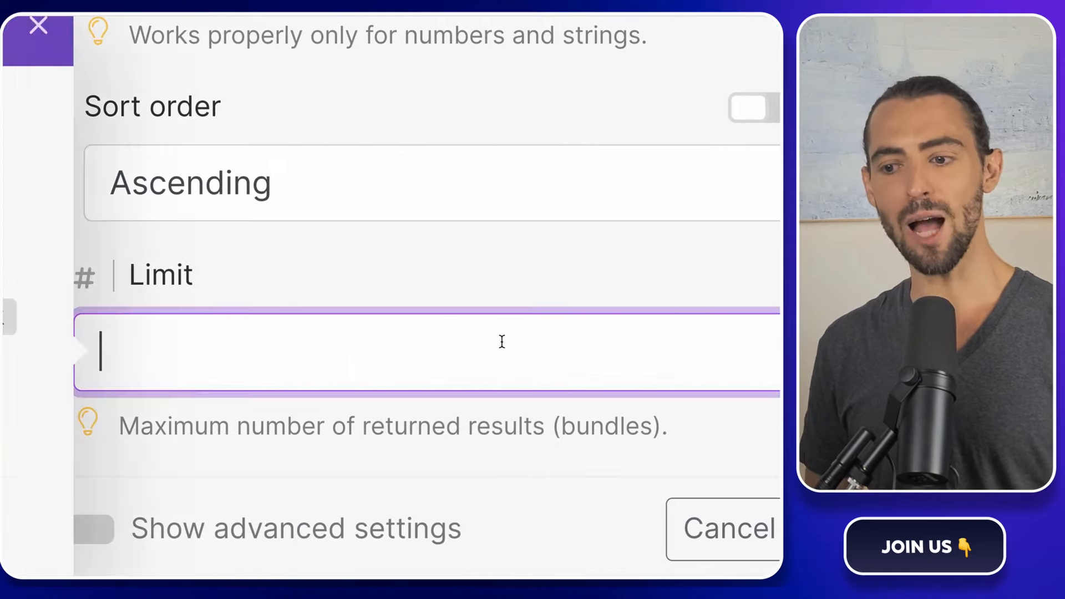
type("100")
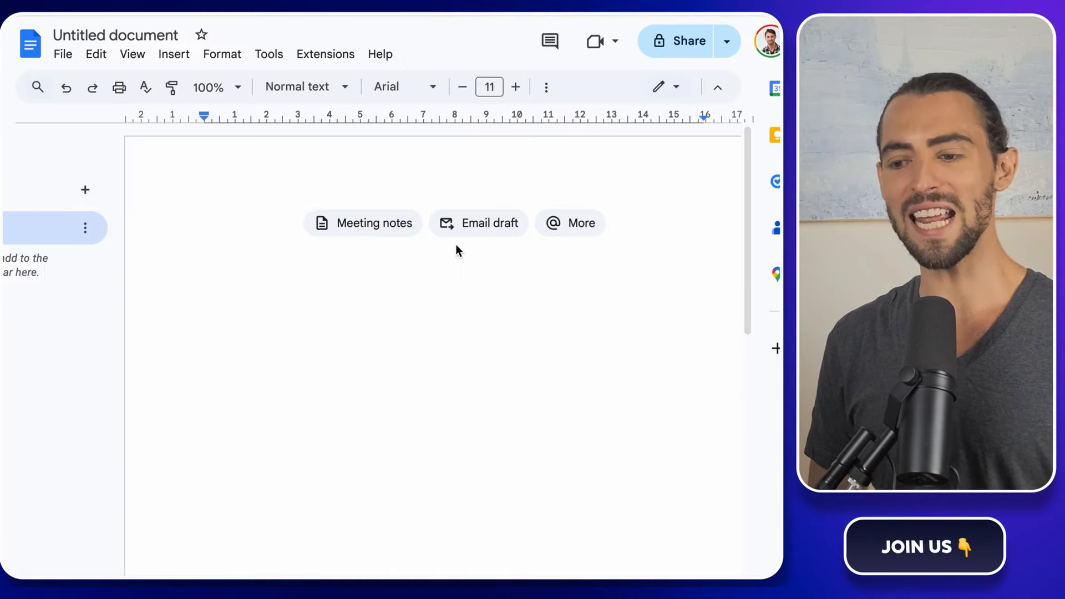
In Google Docs, insert an email draft template into the blank document and place the cursor in its Subject field.
left_click(485, 229)
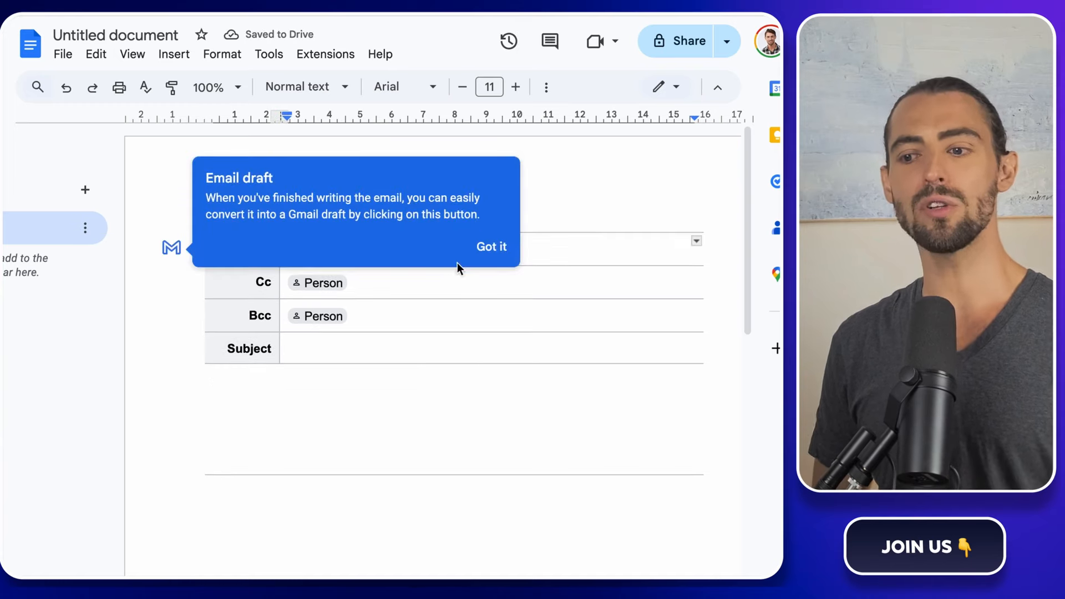
left_click(488, 247)
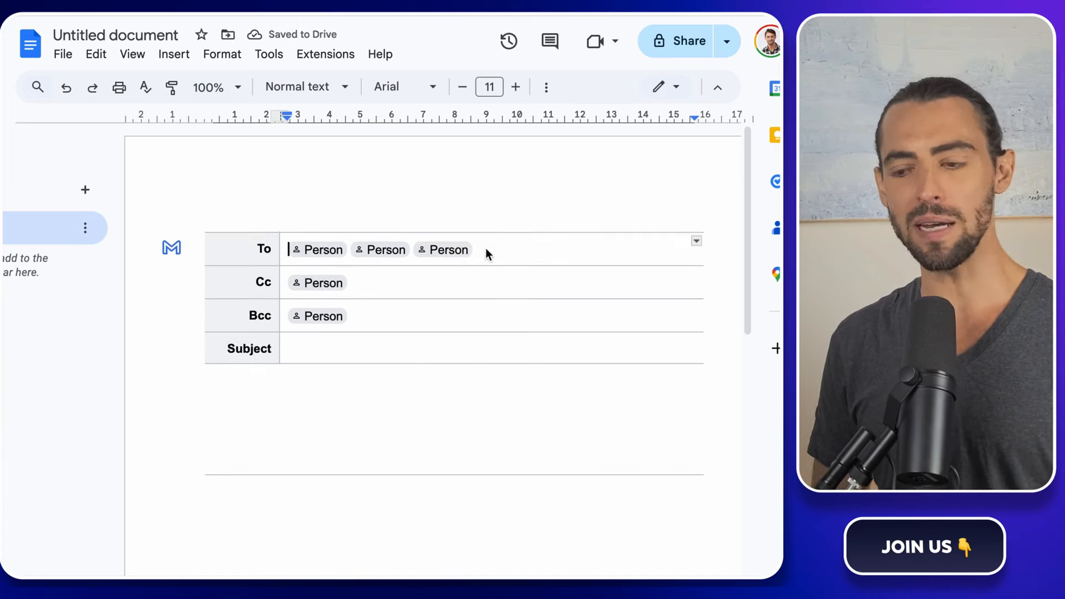
left_click(361, 344)
scroll(353, 347, "down", 1)
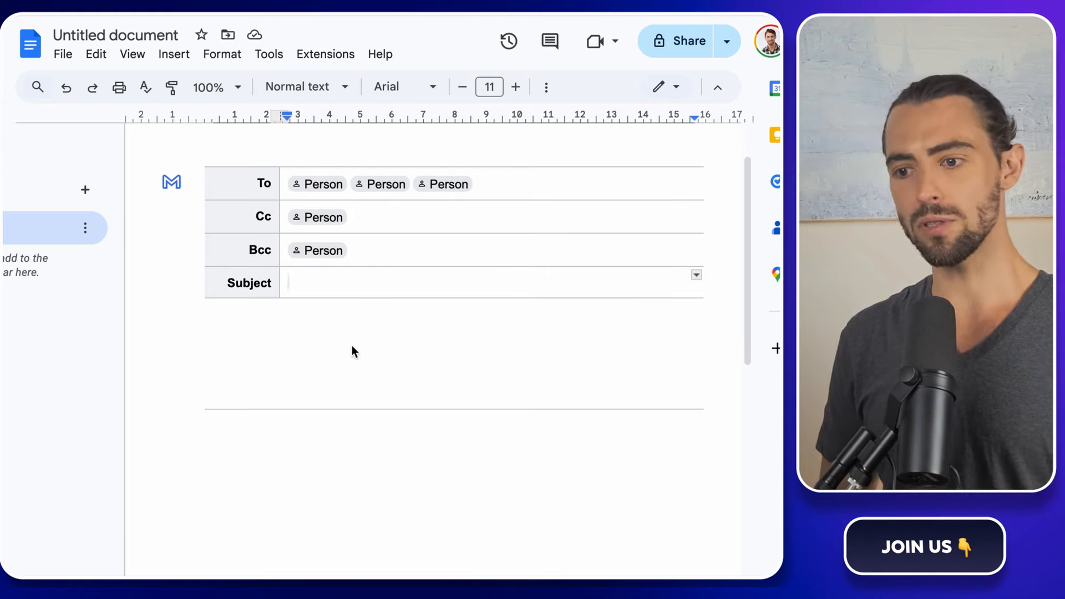
Enter the subject "Hi {firstName}, Your Exclusive Offer Is Waiting!" and fill the body with a product-update email containing name, product, feature and company placeholders.
type("Hi {firstName}, your exclusive offer is waiting")
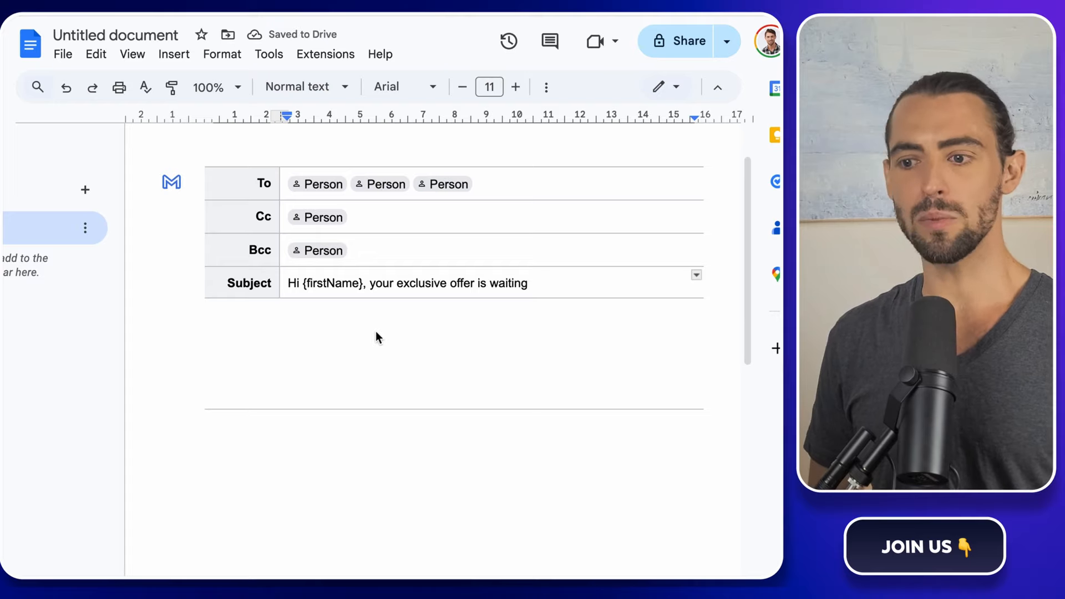
type("!")
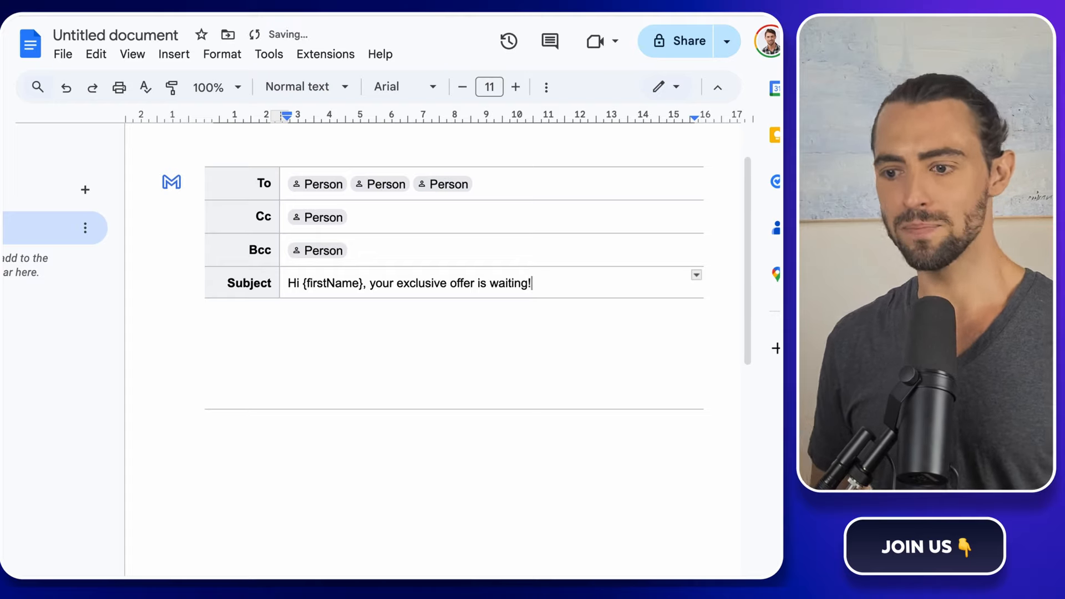
left_click(376, 337)
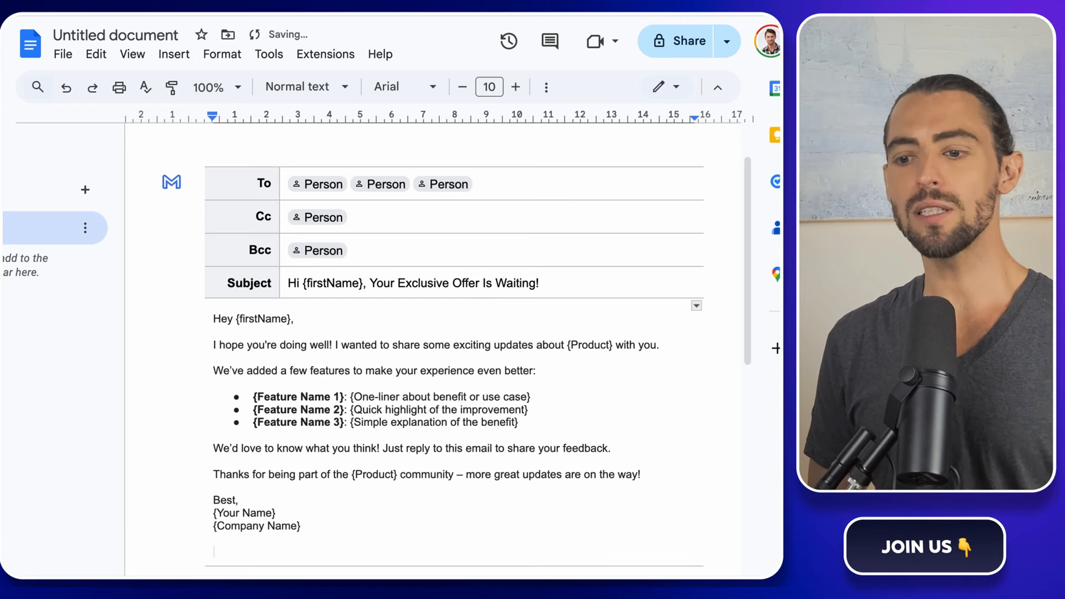
scroll(414, 412, "down", 1)
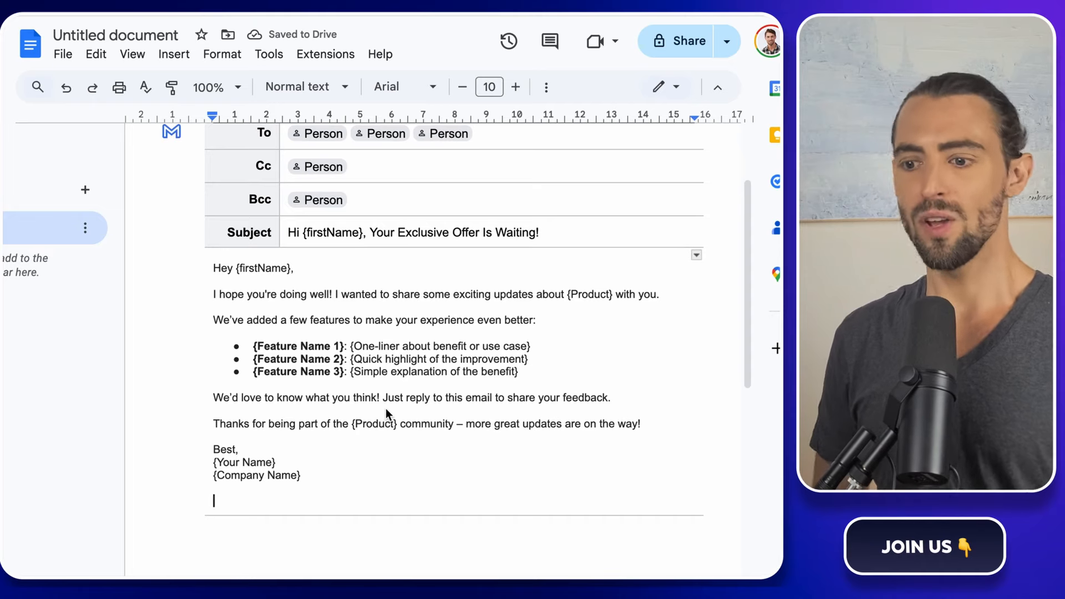
Star the document and rename it Email Draft.
left_click(95, 33)
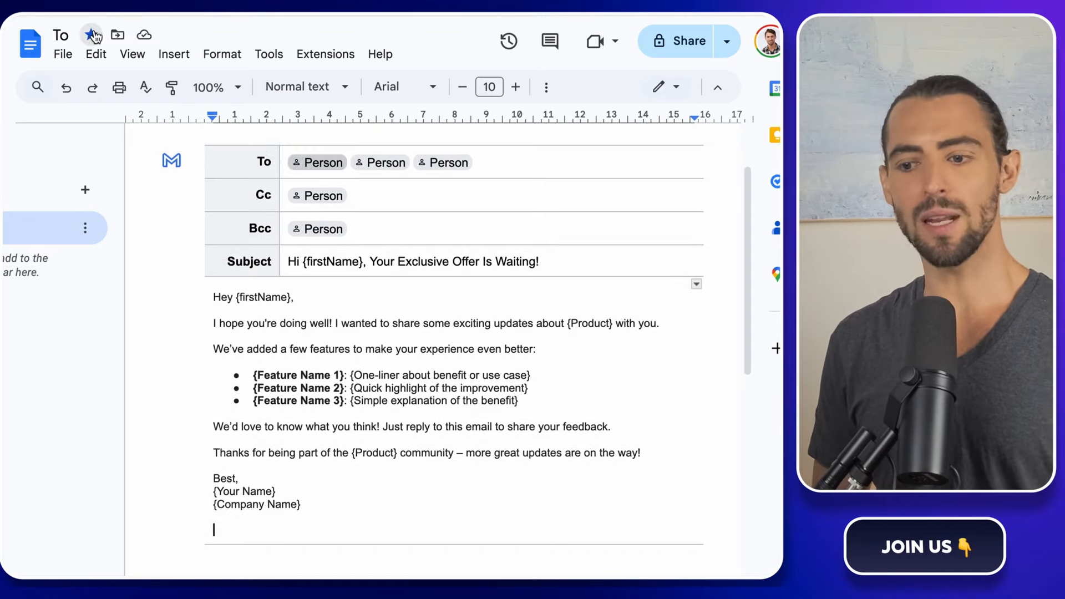
left_click(61, 35)
type("Email Draft")
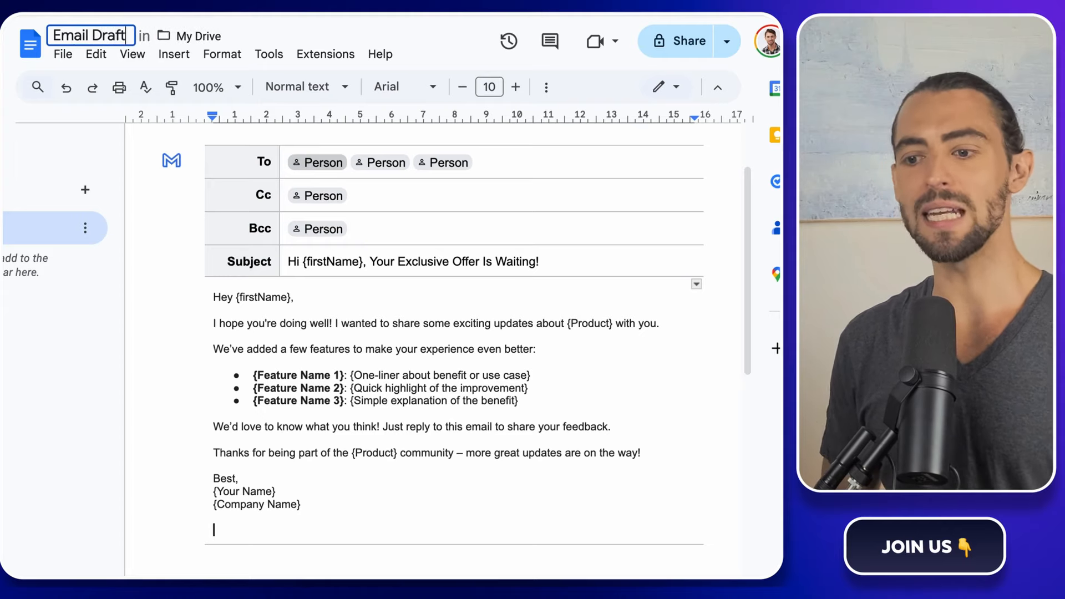
key("Return")
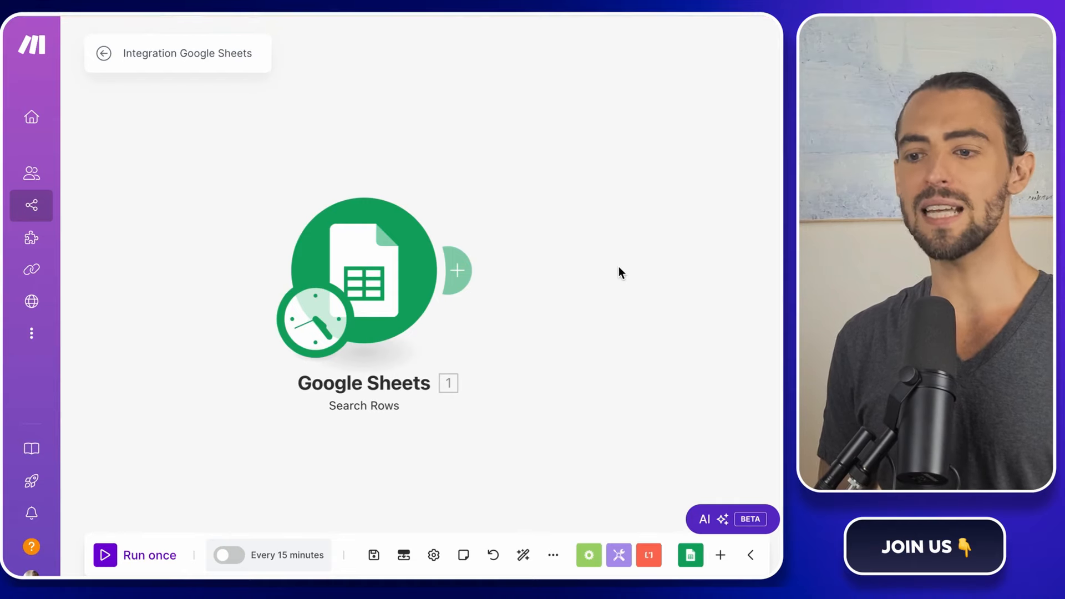
In Make, add a Gmail Send an Email module after the Google Sheets module, keeping its existing Google Restricted connection.
left_click(459, 270)
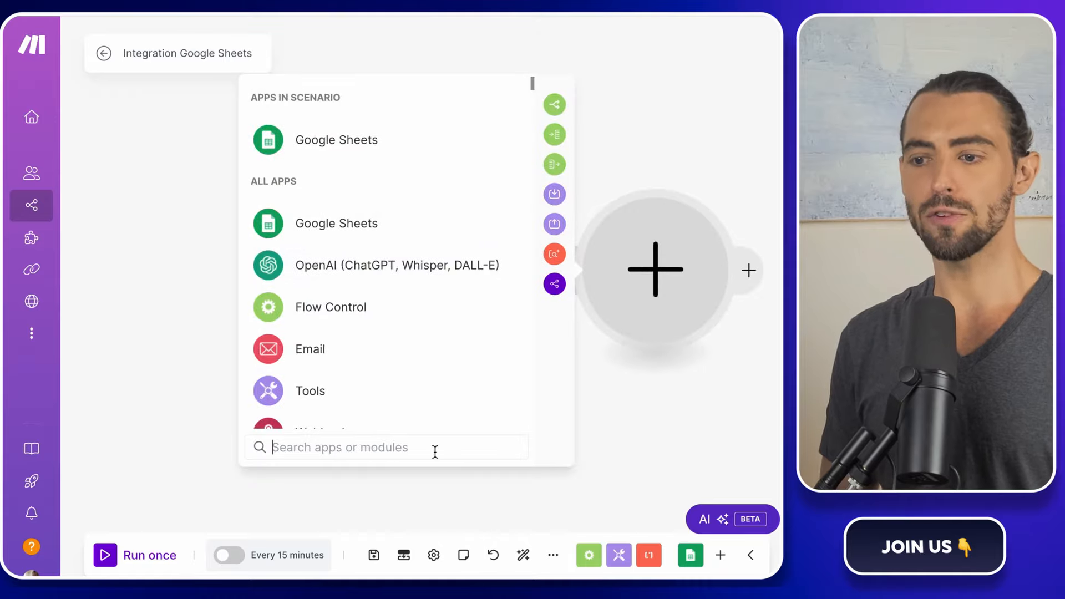
type("gmail")
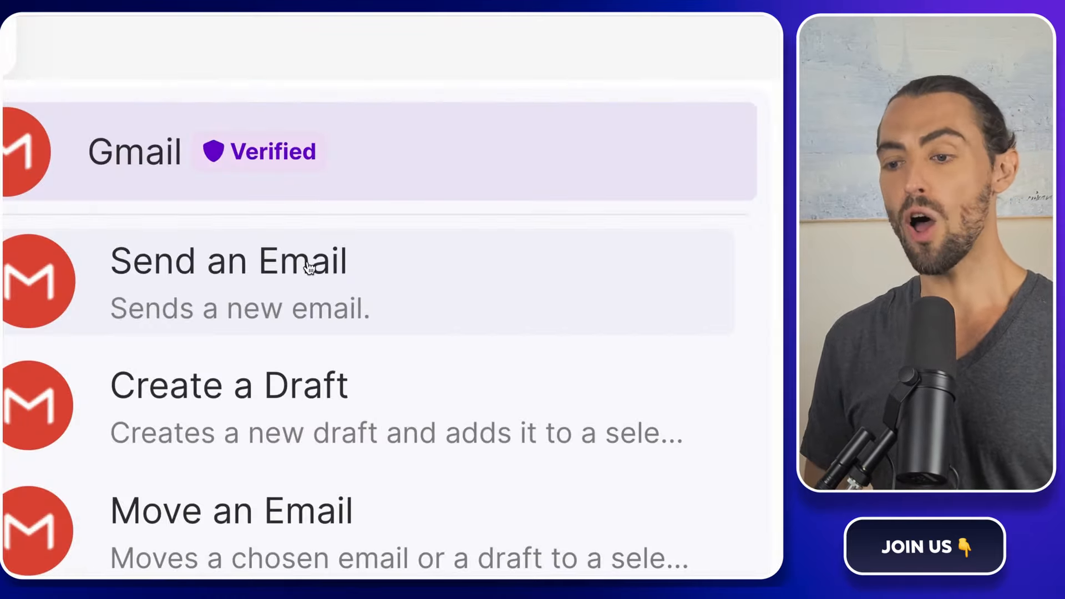
left_click(309, 268)
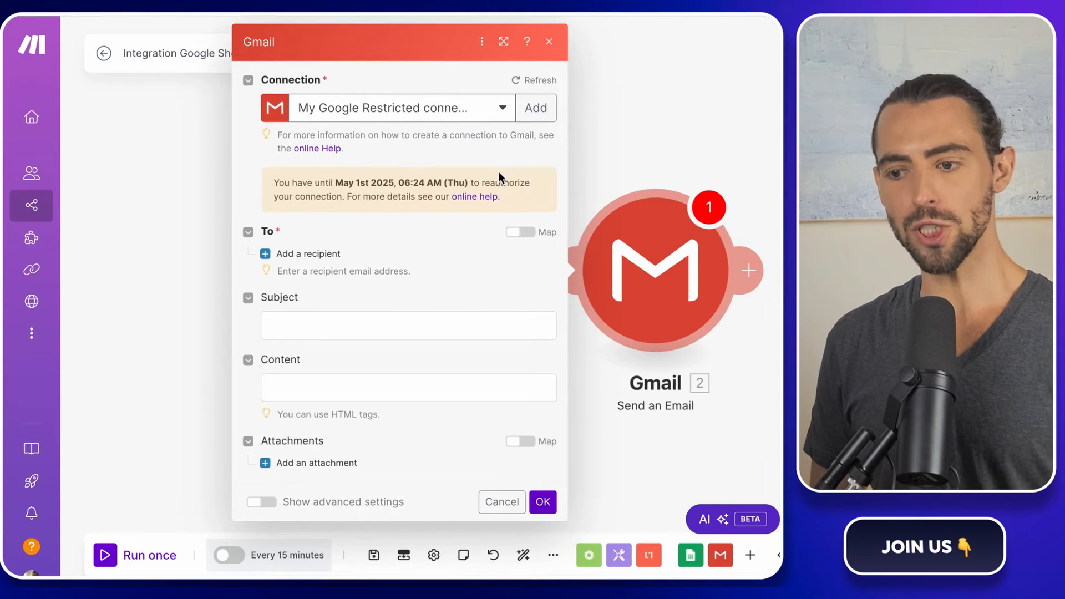
left_click(535, 111)
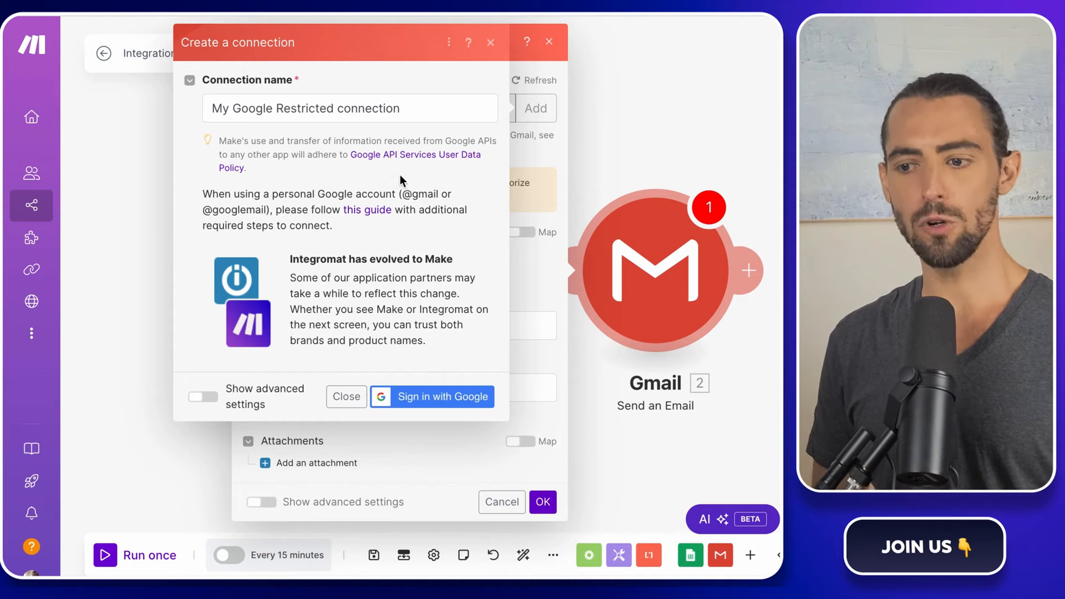
left_click(491, 43)
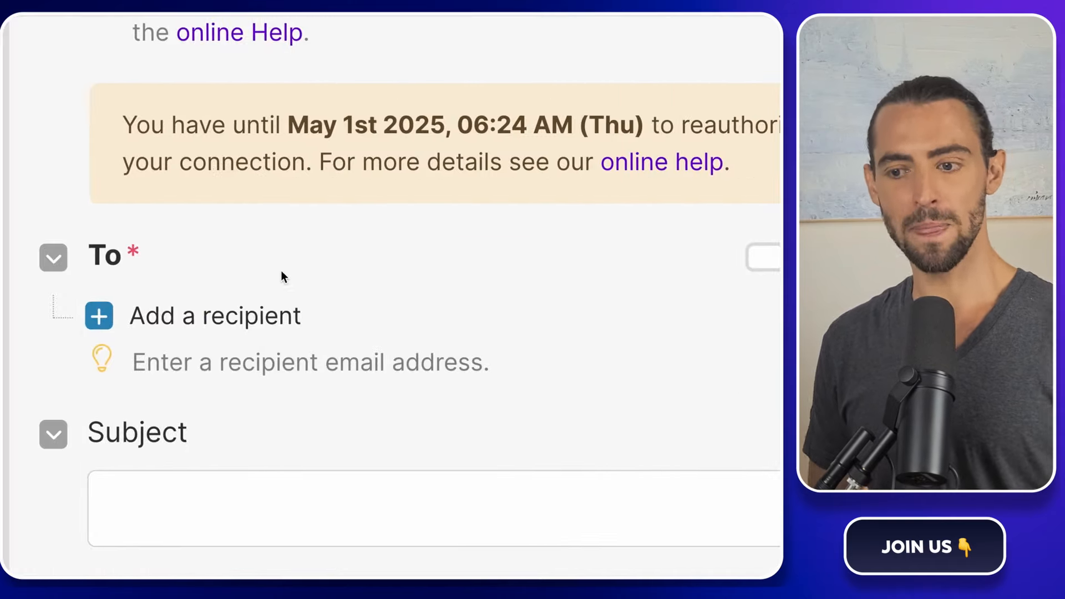
Add a recipient to the Gmail module and map its address to Email (C) from the Search Rows output.
left_click(237, 316)
left_click(348, 340)
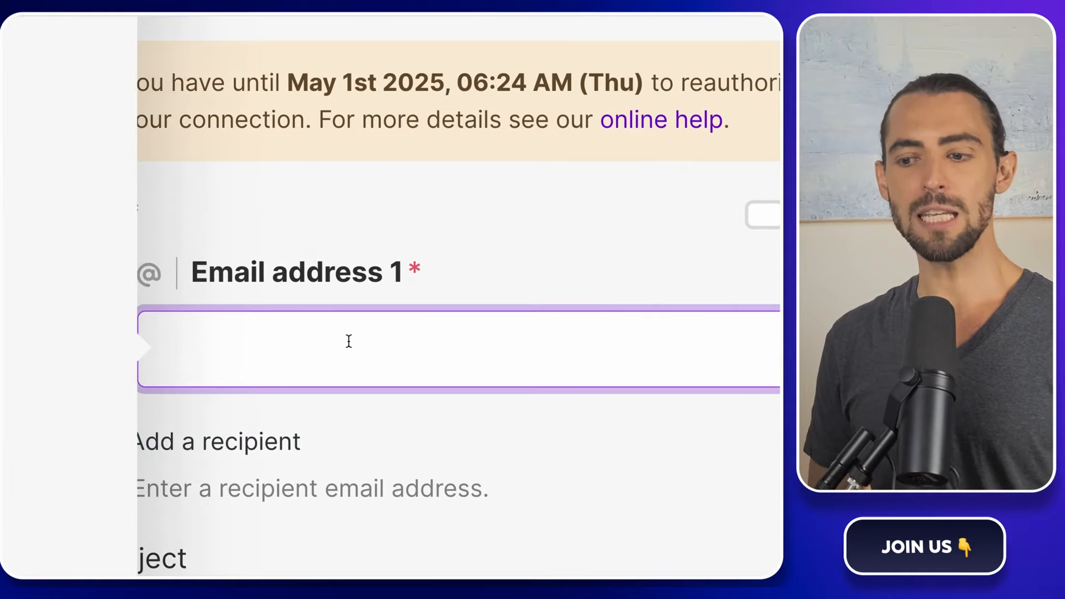
left_click(70, 265)
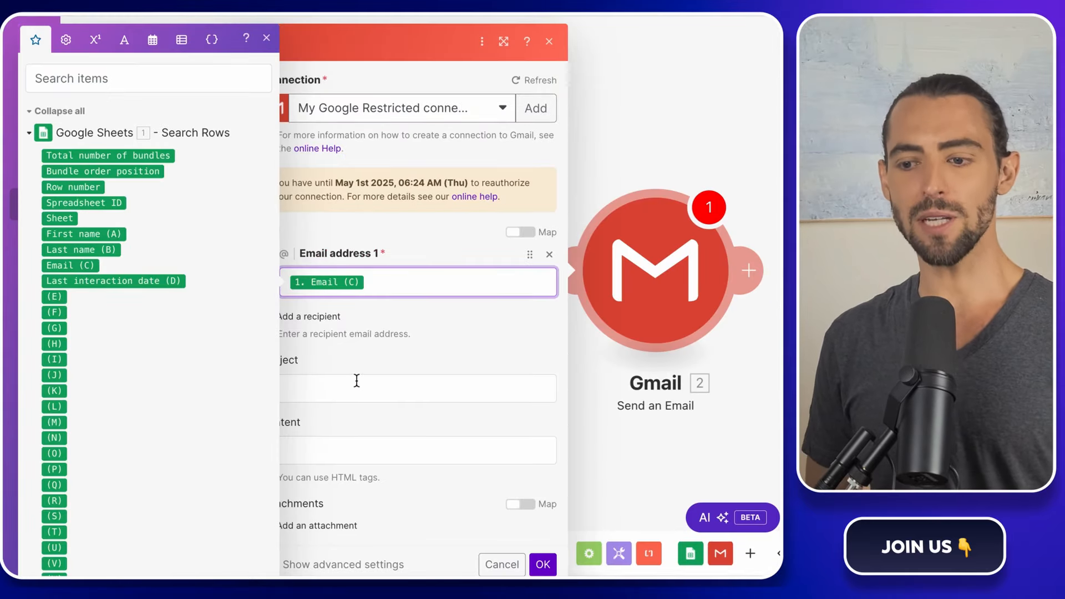
Copy the draft's subject line into the Gmail module's Subject and replace {firstName} with the mapped First name (A) value.
left_click(361, 386)
left_click_drag(539, 261, 284, 261)
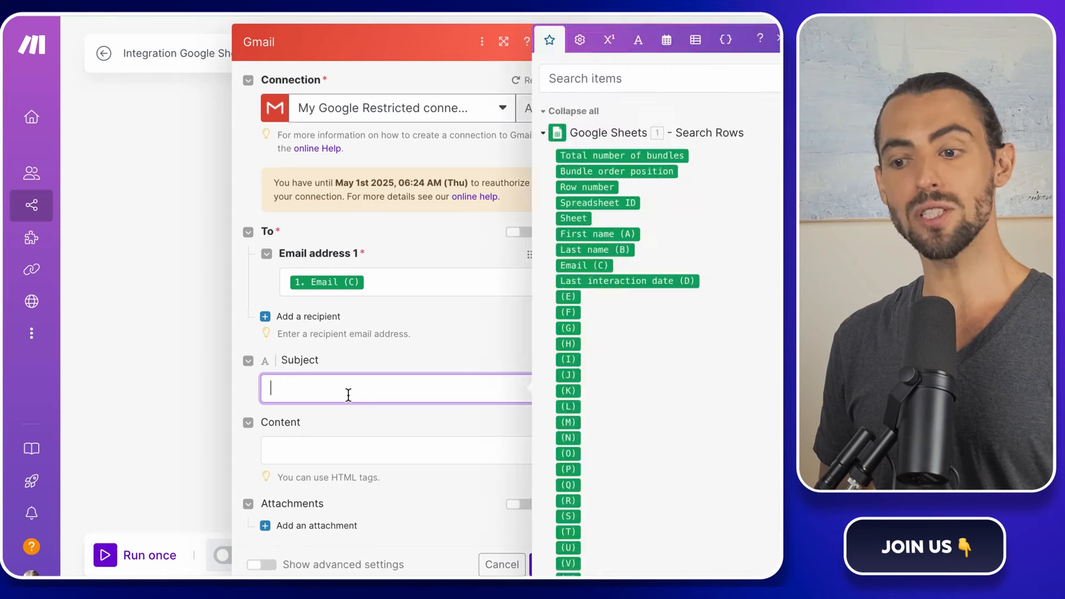
type("Hi {firstName}, Your Exclusive Offer Is Waiting!")
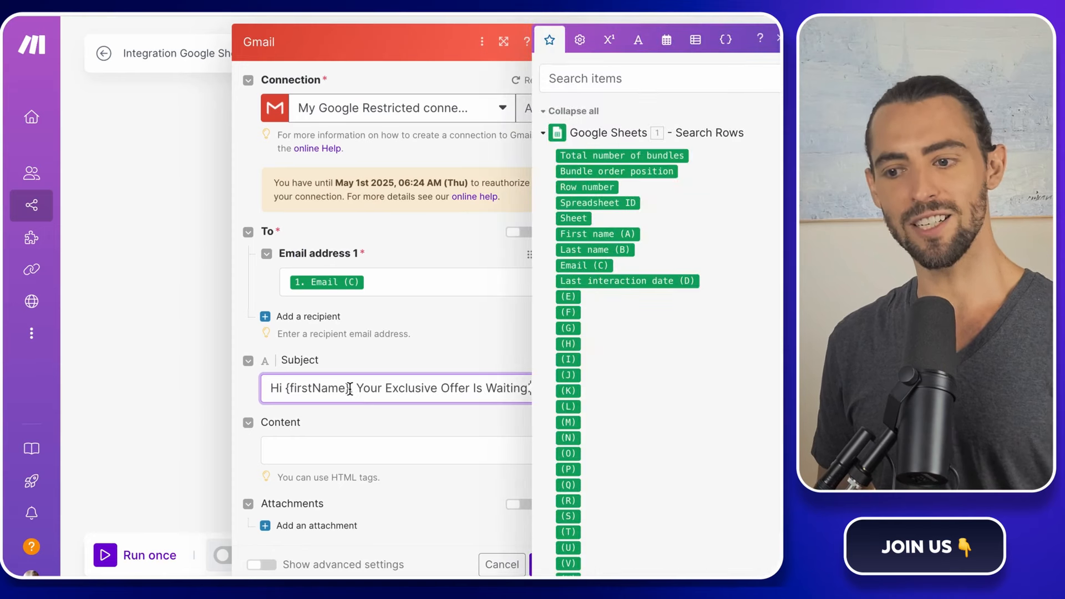
left_click_drag(350, 388, 284, 388)
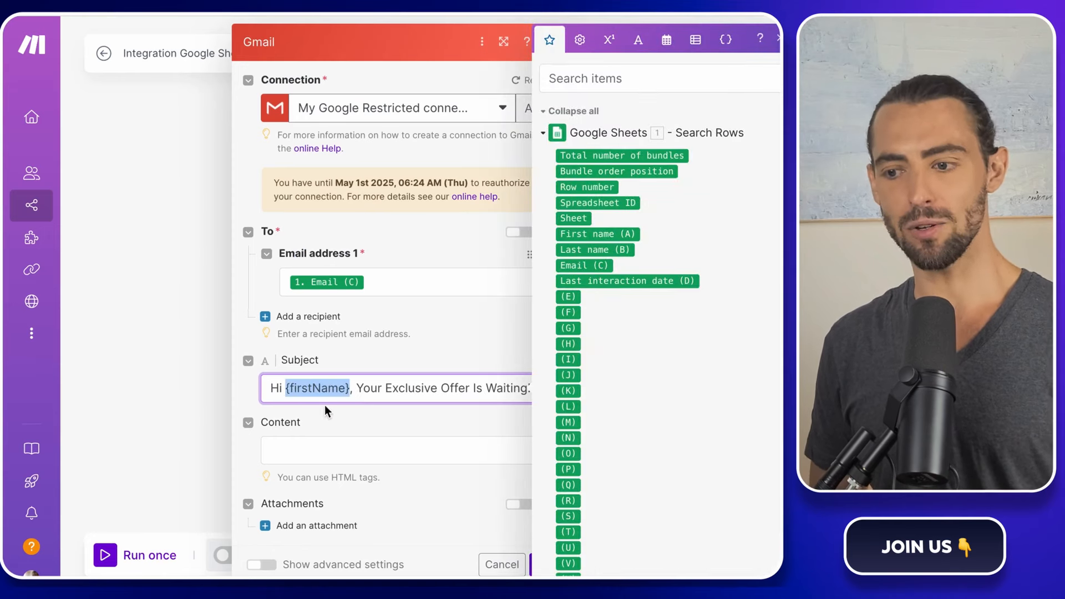
key("BackSpace")
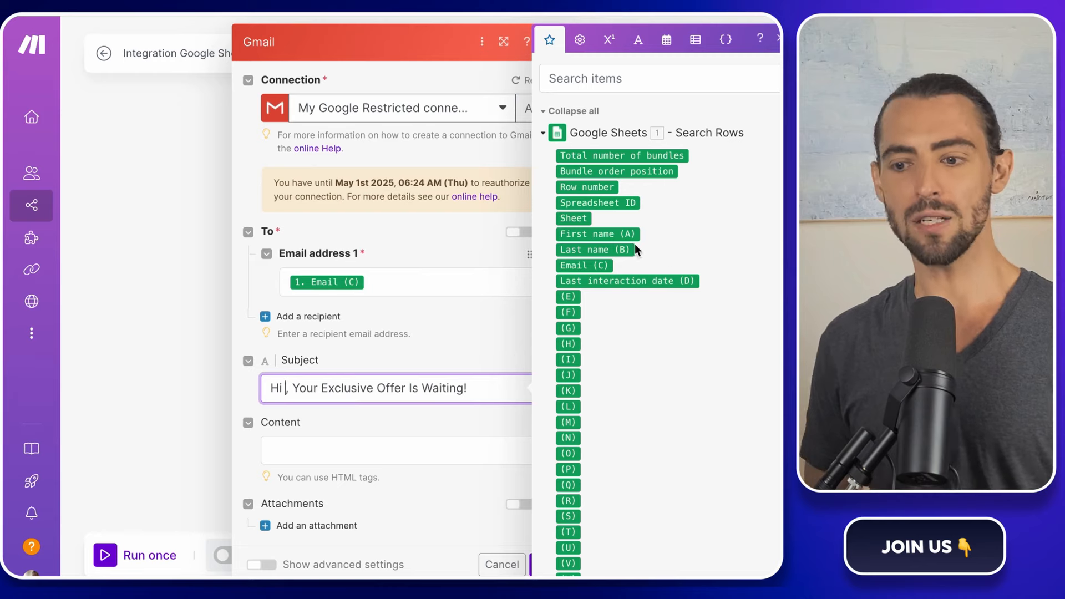
left_click(613, 235)
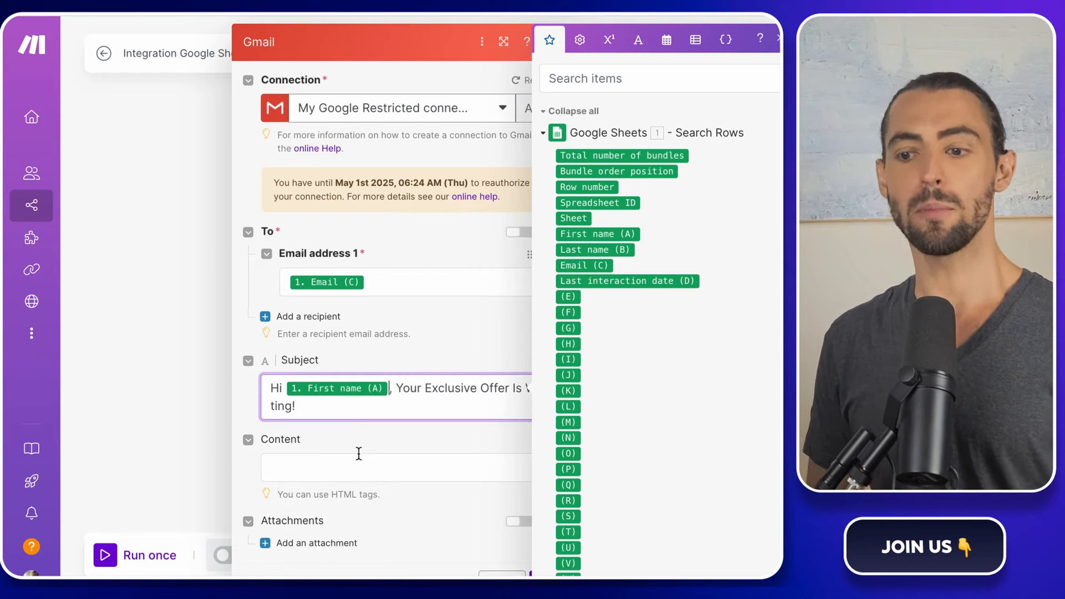
Copy the Email Draft body into the Gmail module's Content and replace the greeting's {firstName} with the mapped First name (A) value.
left_click_drag(300, 516, 202, 298)
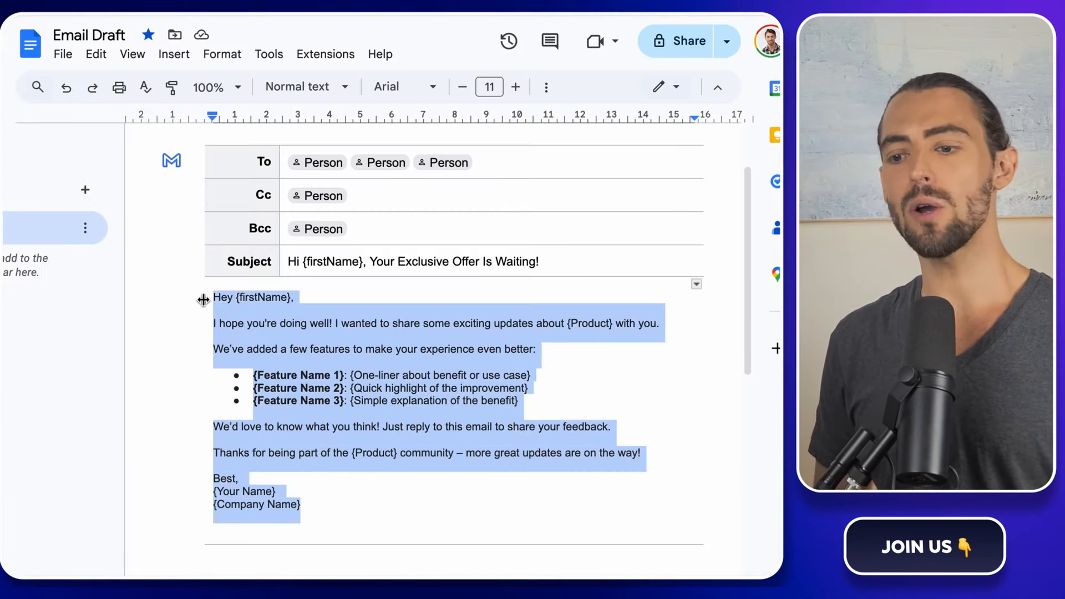
key("ctrl+v")
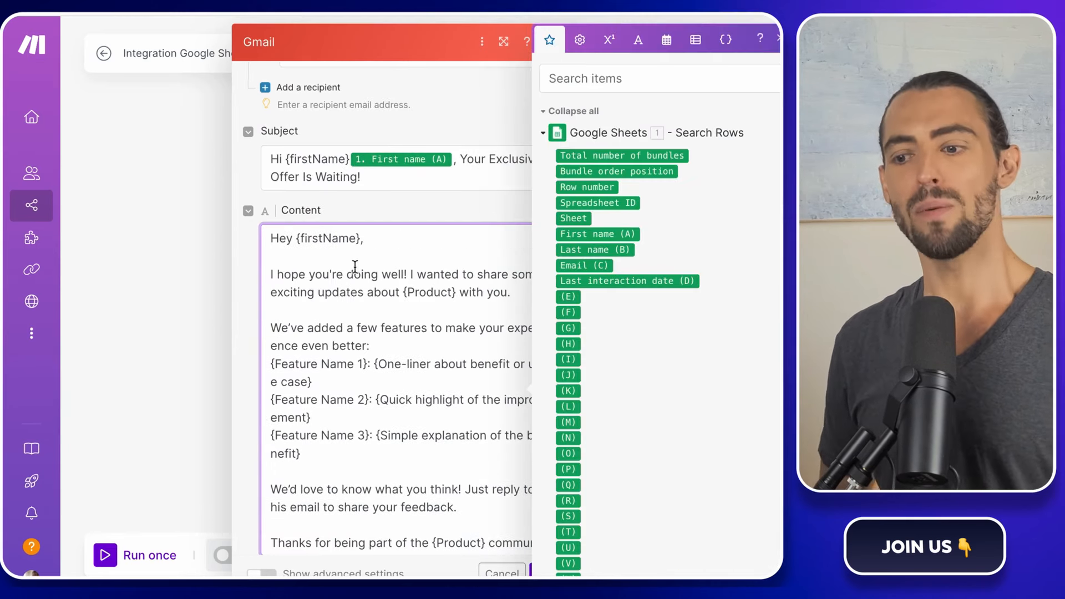
left_click_drag(361, 238, 296, 243)
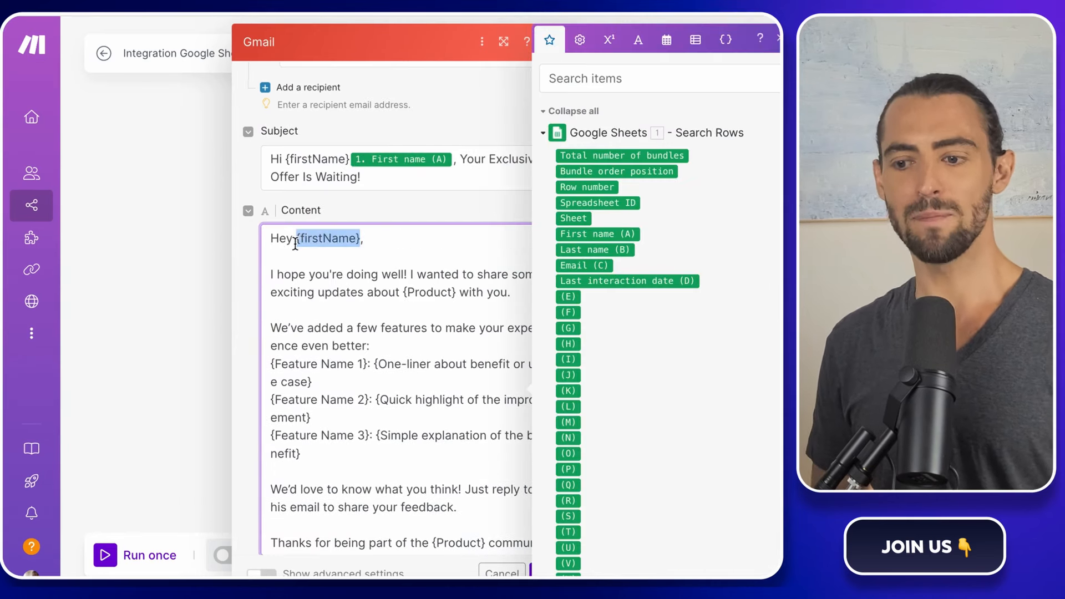
key("BackSpace")
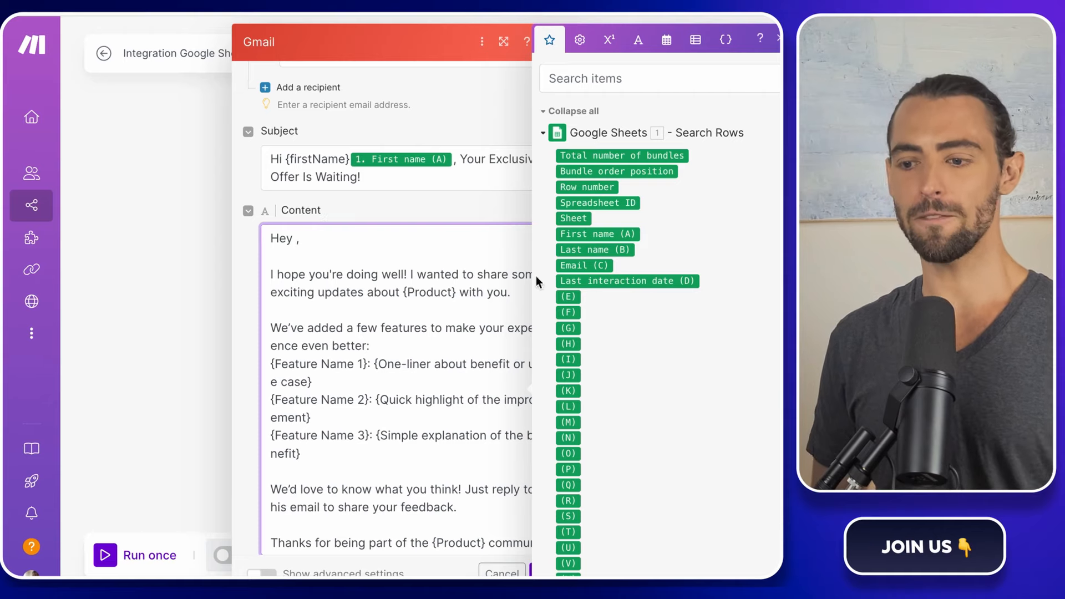
left_click(594, 234)
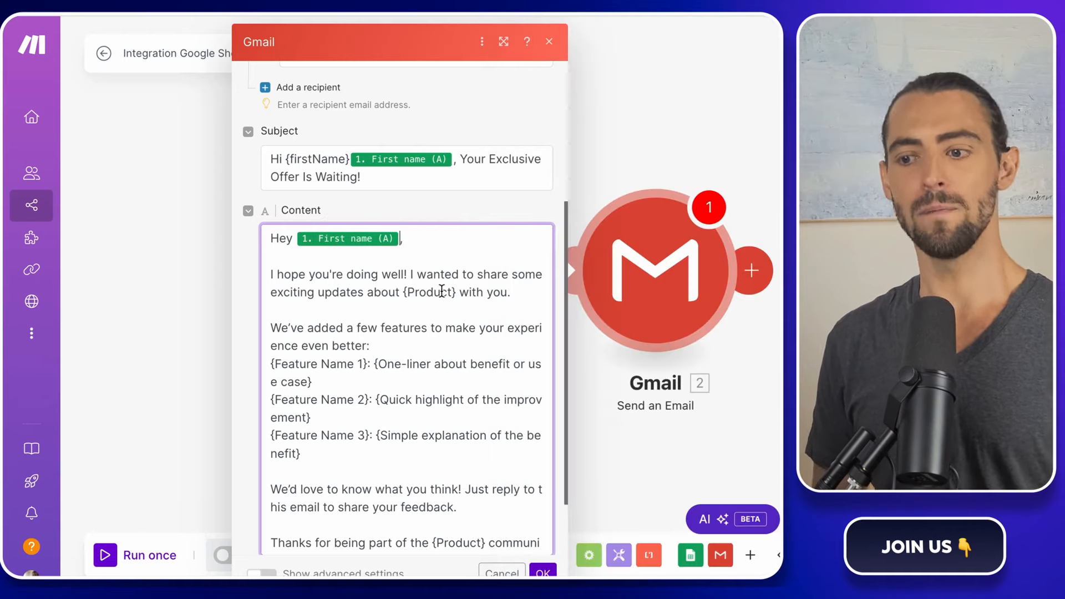
In the email content, replace {Product} in the opening sentence and {Company Name} in the signature with Automat.io.
left_click_drag(462, 292, 404, 292)
type("Automat.io")
scroll(408, 347, "down", 2)
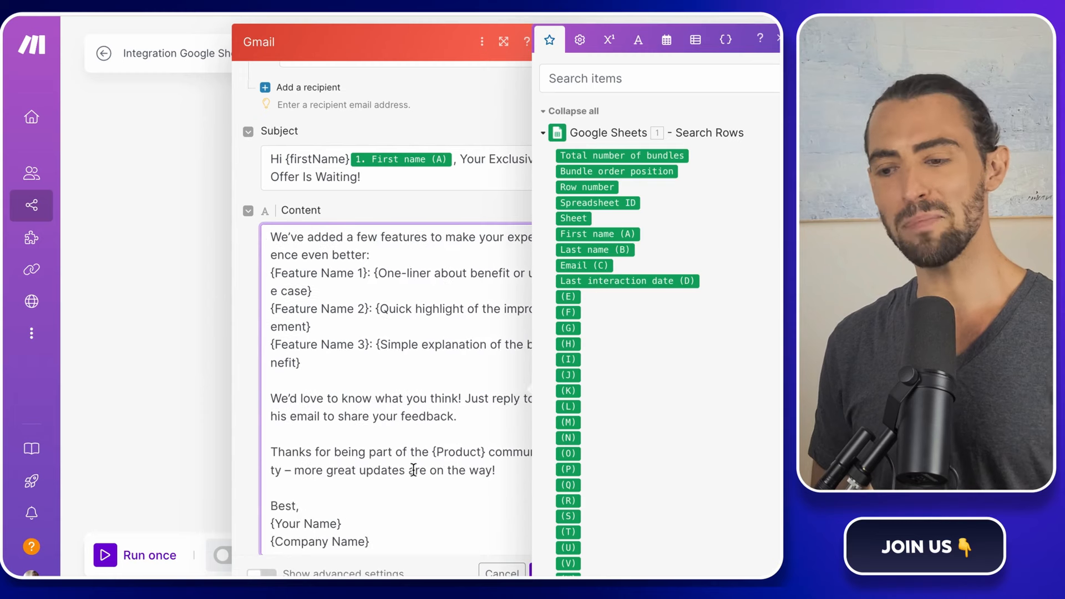
left_click_drag(369, 541, 275, 542)
type("Automat.io")
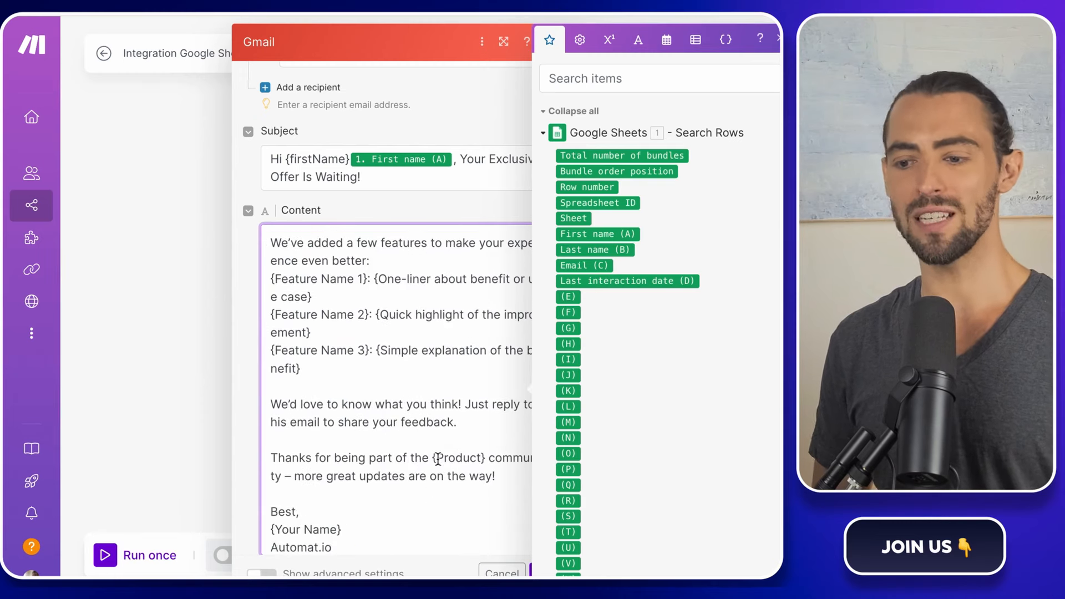
Replace the first feature line with "Enhanced Lead Scoring: Easily prioritize your leads based on interaction and deal potential.".
scroll(401, 395, "up", 3)
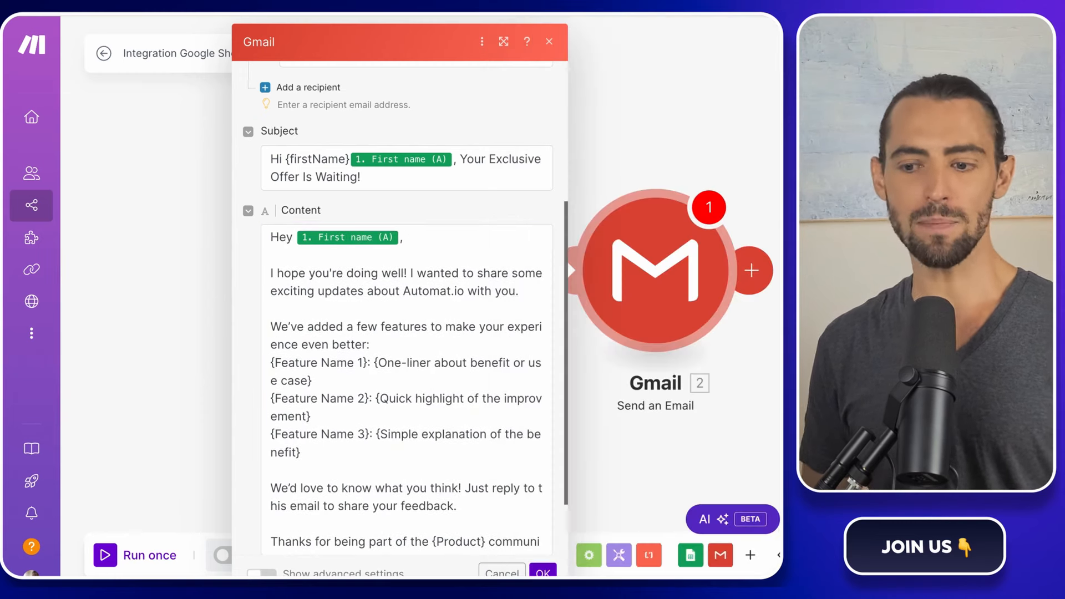
left_click_drag(369, 363, 270, 363)
type("Enhanced Lead Scoring")
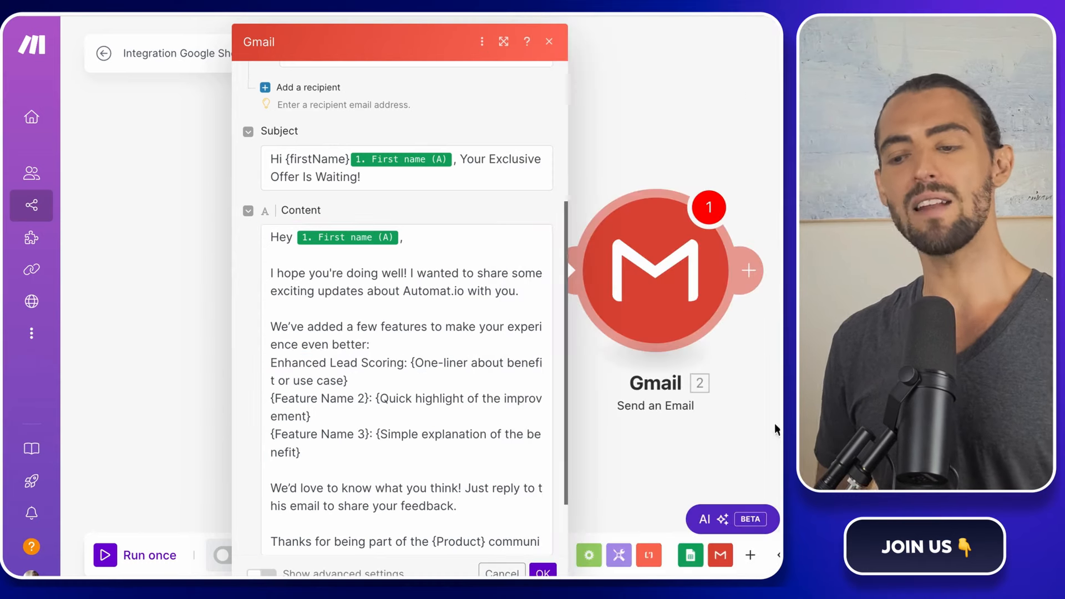
left_click(409, 363)
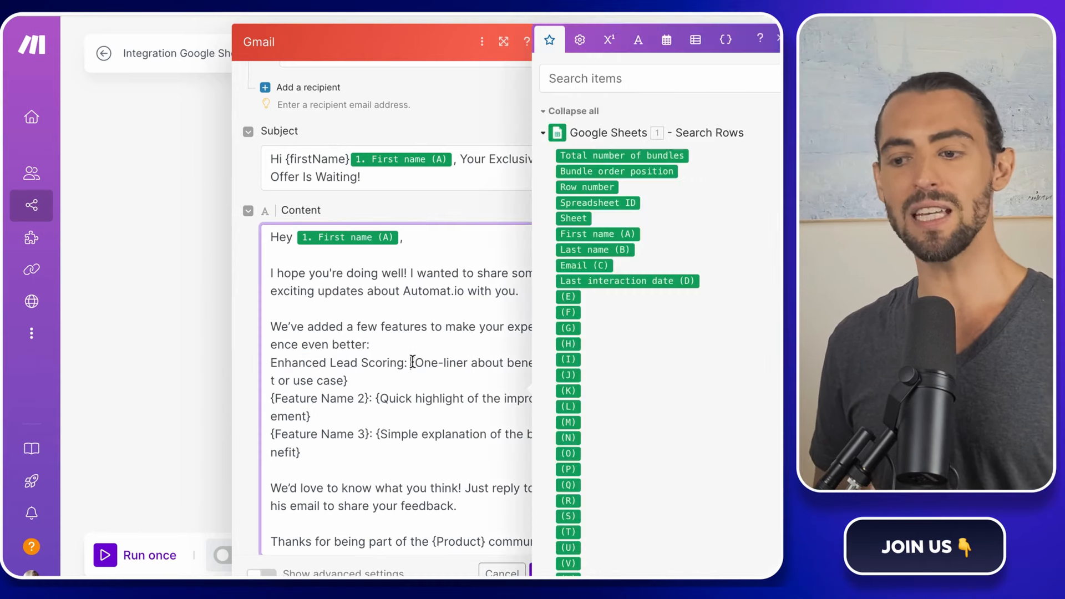
left_click_drag(410, 363, 348, 381)
type("Easily prioritize your leads based on interaction and deal potential.")
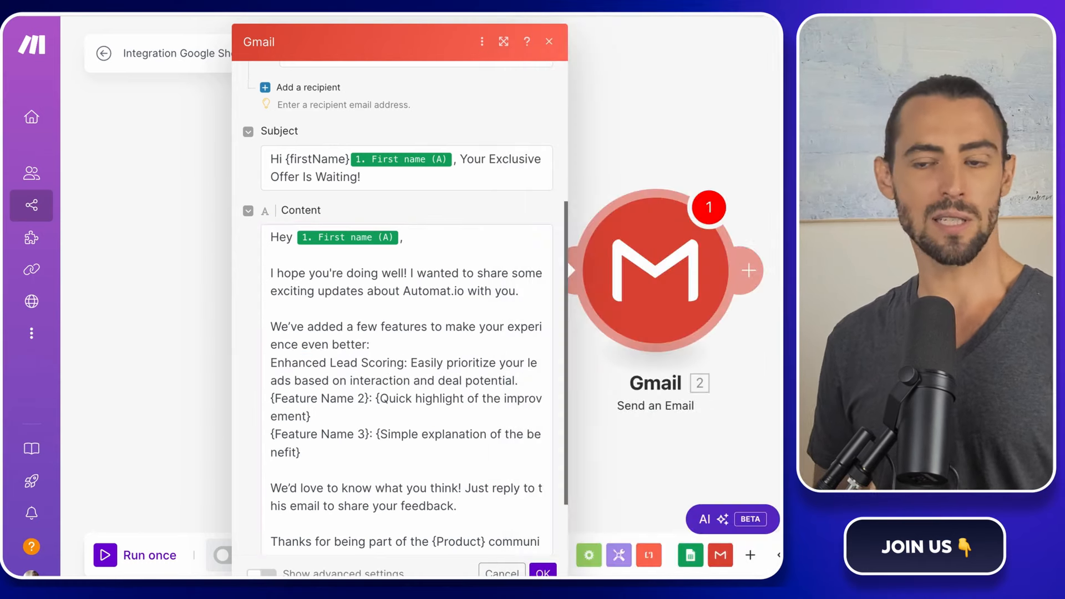
Replace the second feature line with "Automated Follow-Up Reminders: Never miss an opportunity with reminders that keep your follow-ups on track.".
left_click_drag(368, 399, 268, 399)
type("Automated Follow-Up Reminders")
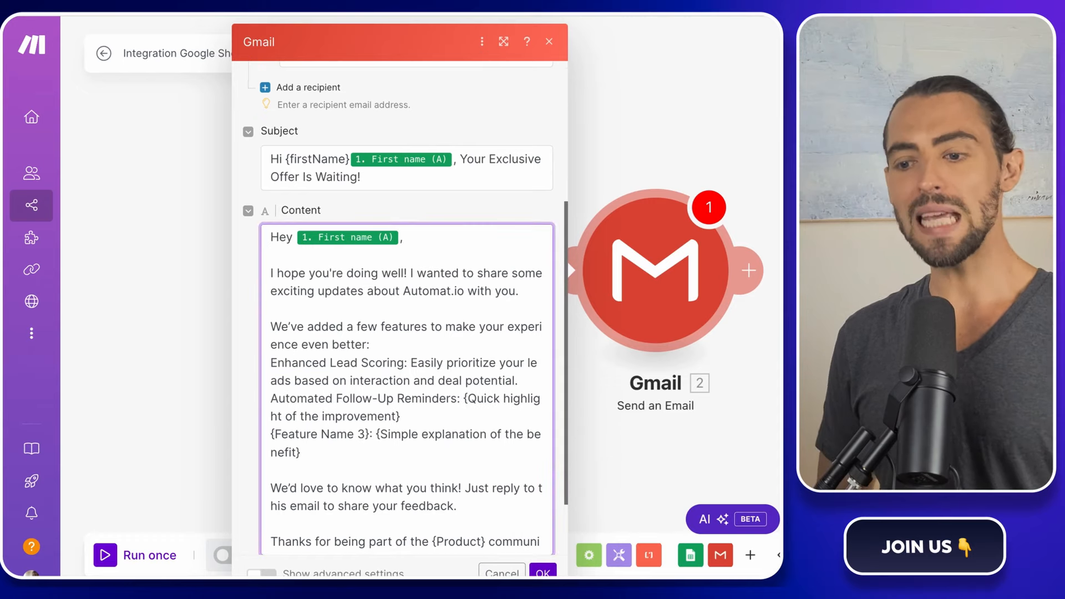
left_click_drag(465, 400, 469, 409)
key("BackSpace")
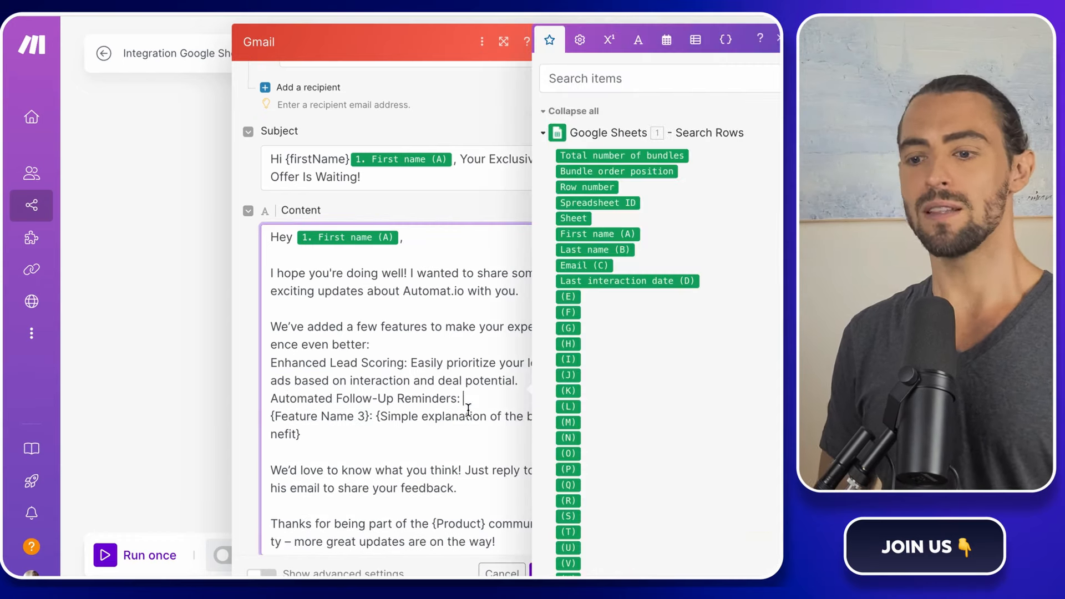
key("ctrl+v")
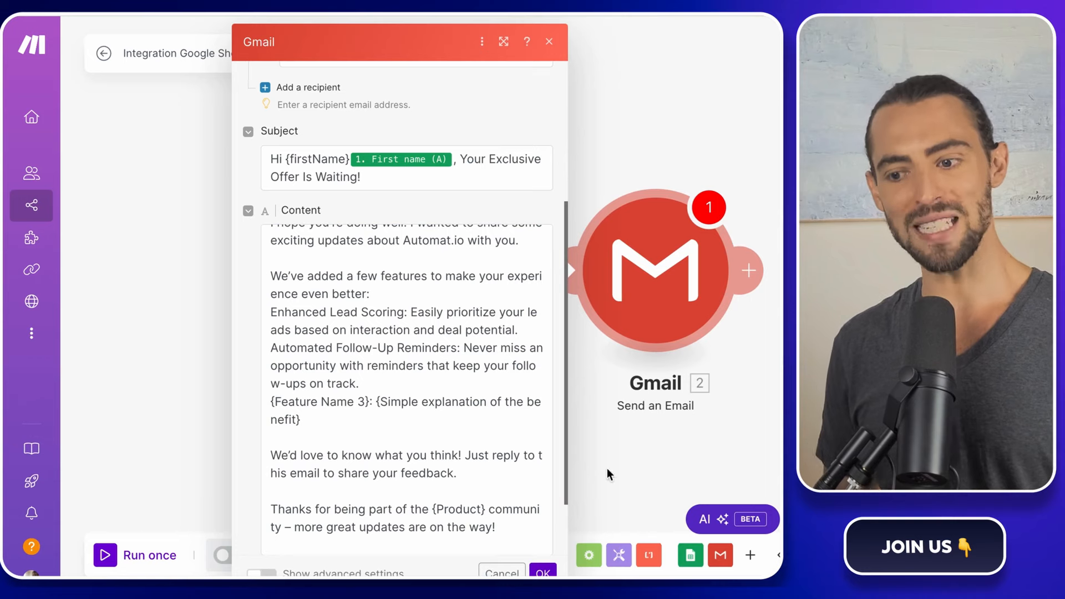
Replace the third feature line with "Customizable Reporting Dashboards: Visualize your sales data in ways that best suit your workflow.".
left_click(334, 405)
left_click_drag(371, 402, 270, 401)
type("Customizable Reporting Dashboards")
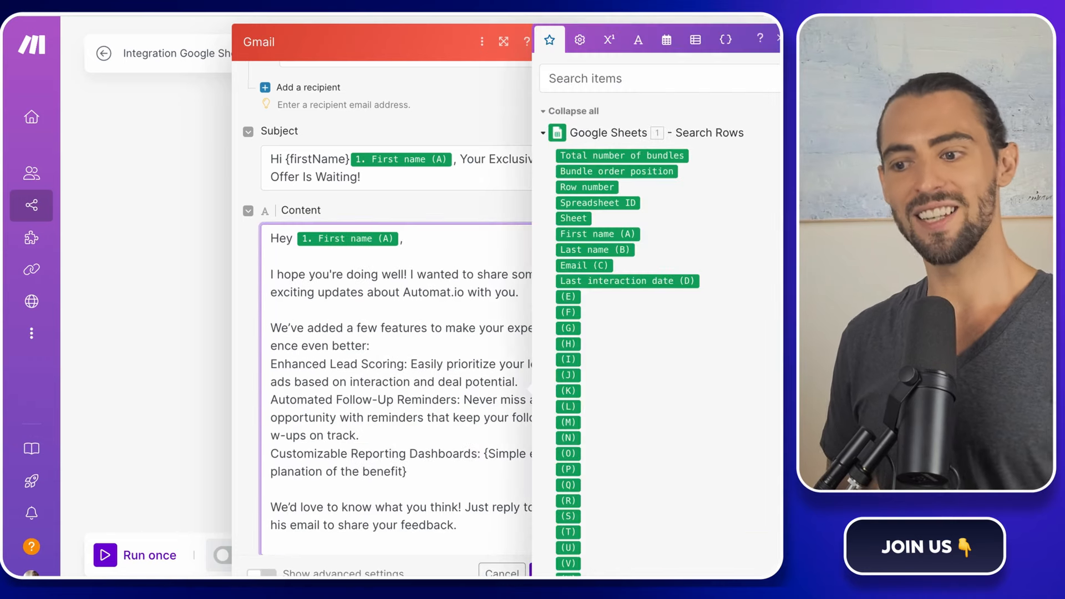
left_click(779, 38)
left_click(484, 454)
left_click_drag(483, 454, 487, 469)
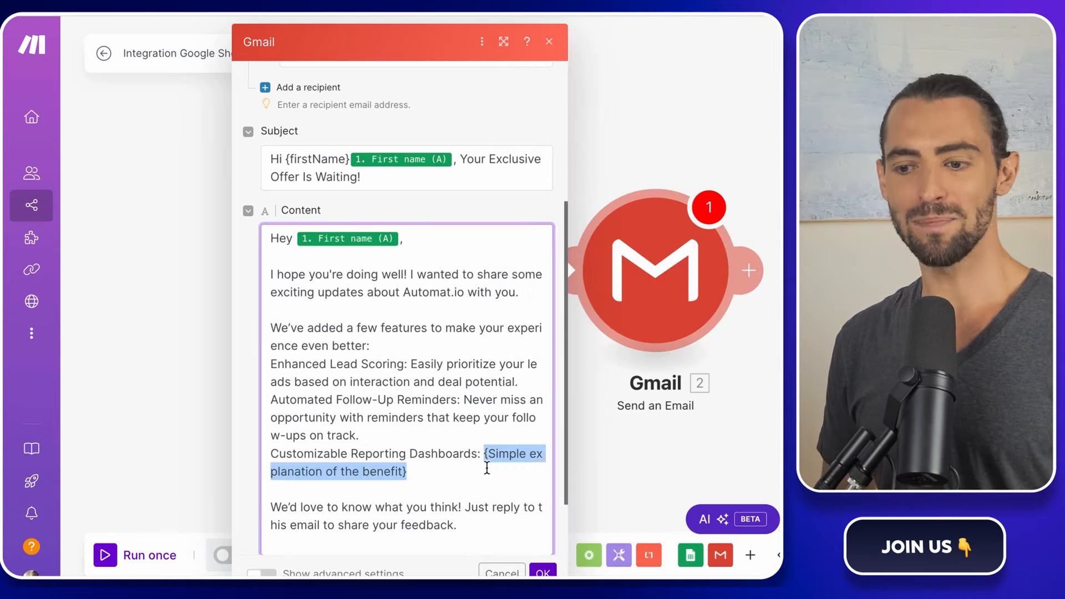
type("Visualize your sales data in ways that best suit your workflow.")
scroll(486, 469, "down", 3)
key("Escape")
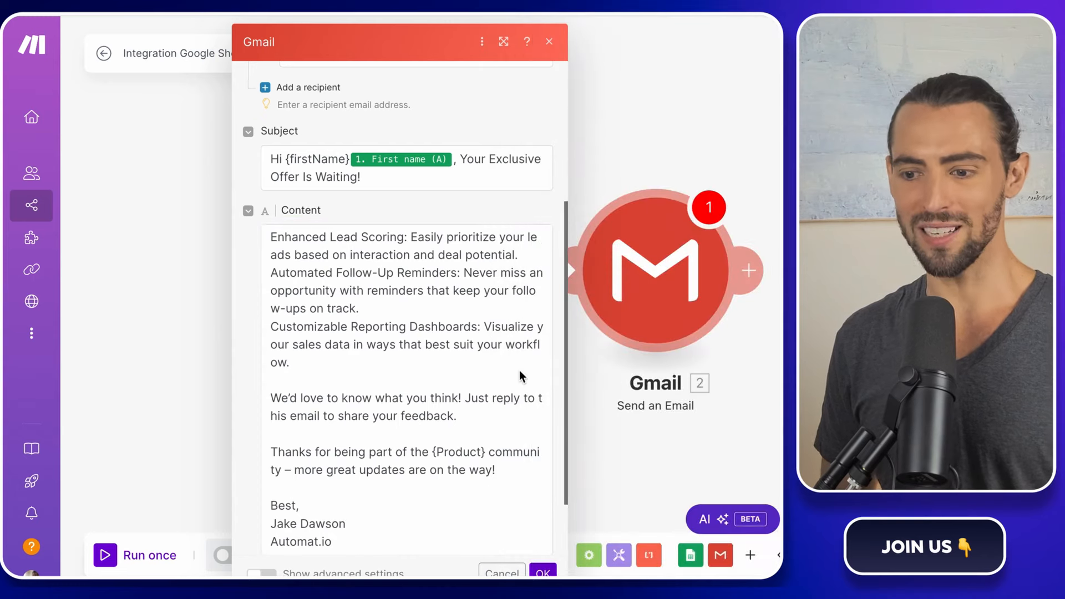
Remove the leftover {firstName} placeholder from the email subject and save the Gmail module settings.
scroll(503, 375, "up", 5)
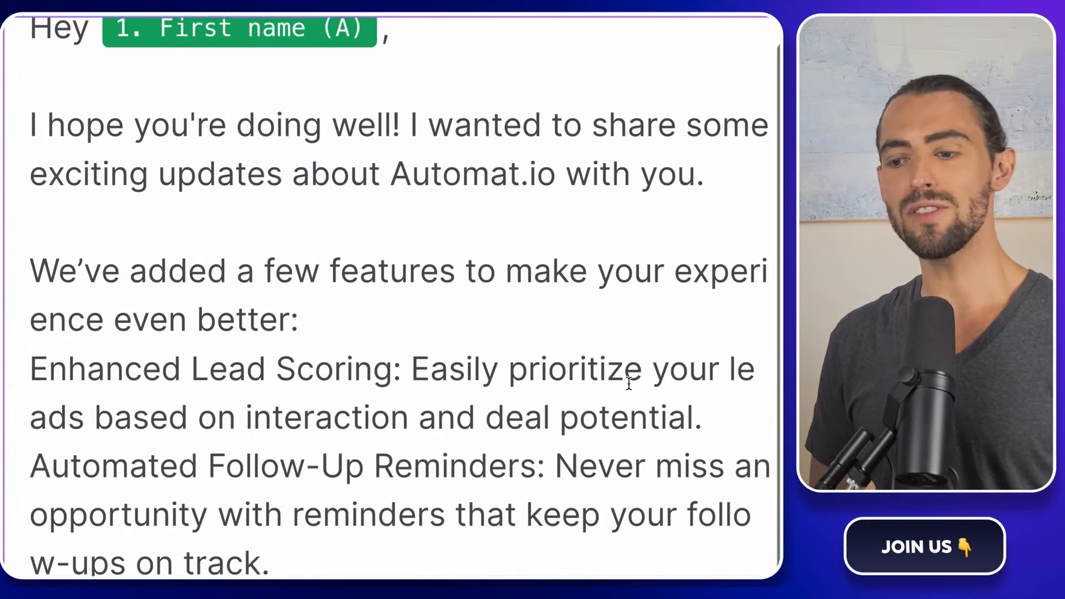
scroll(629, 383, "up", 1)
scroll(629, 383, "down", 1)
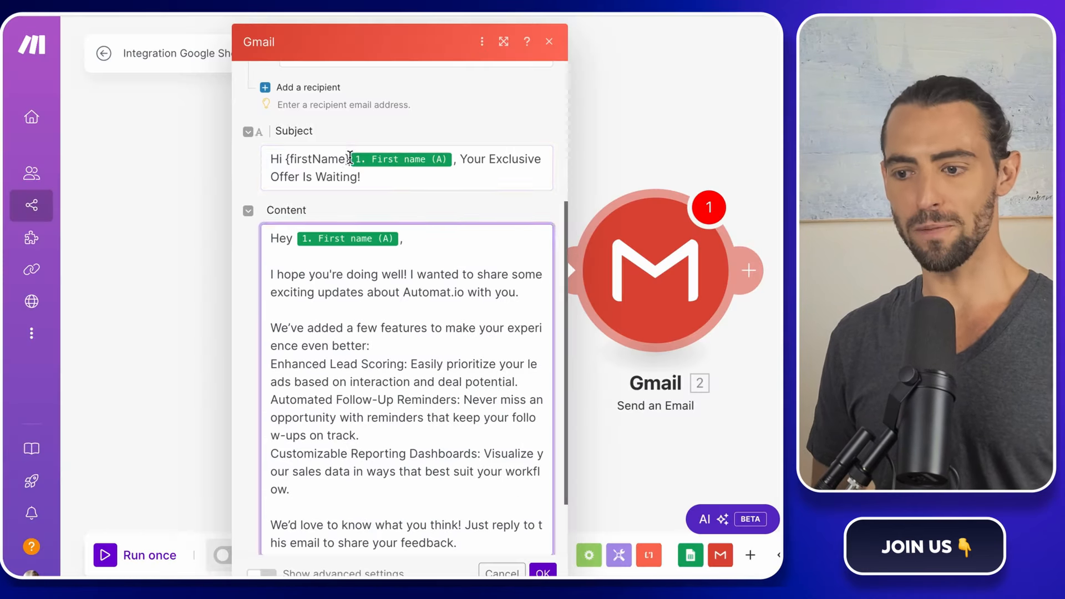
left_click_drag(350, 158, 285, 157)
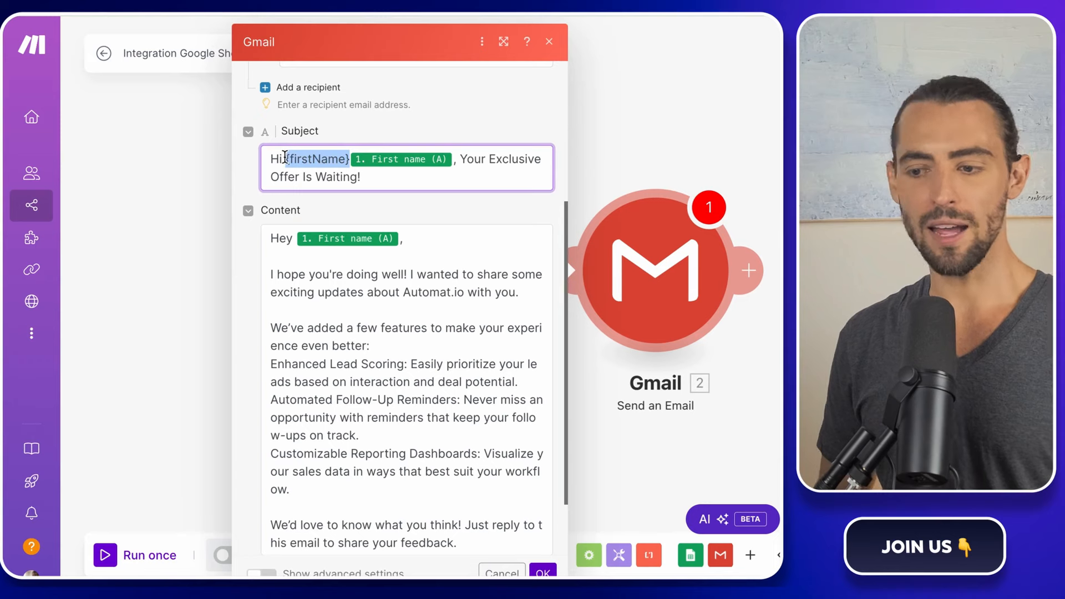
key("BackSpace")
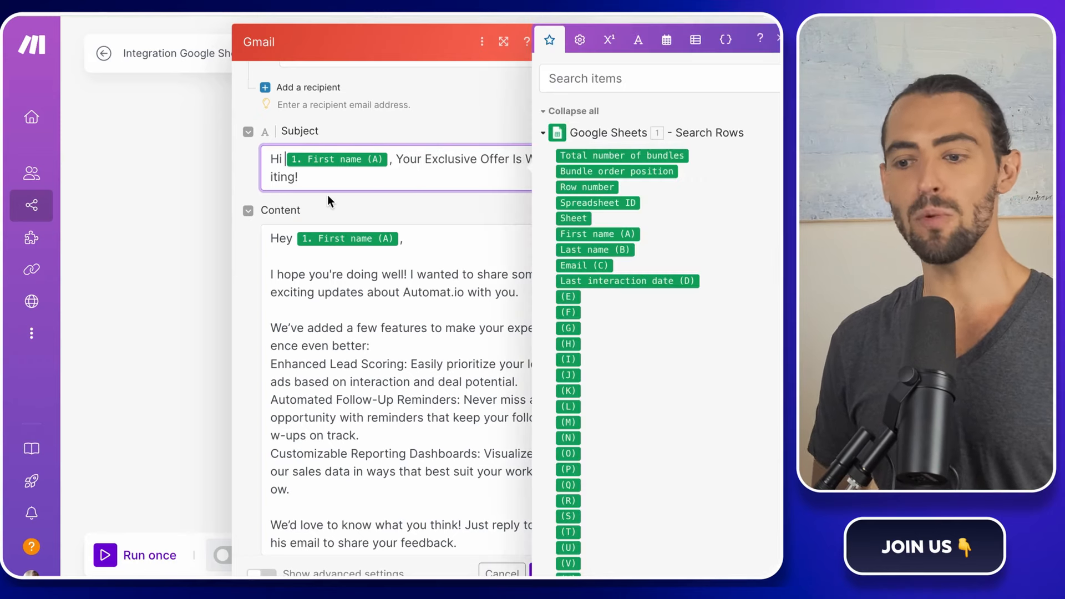
left_click(427, 214)
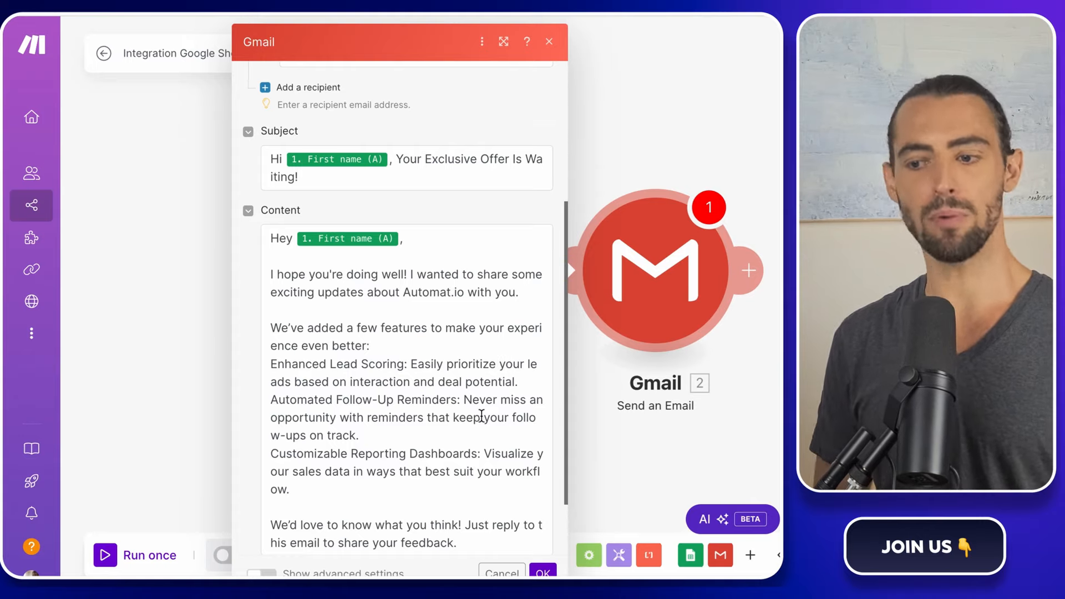
left_click(422, 306)
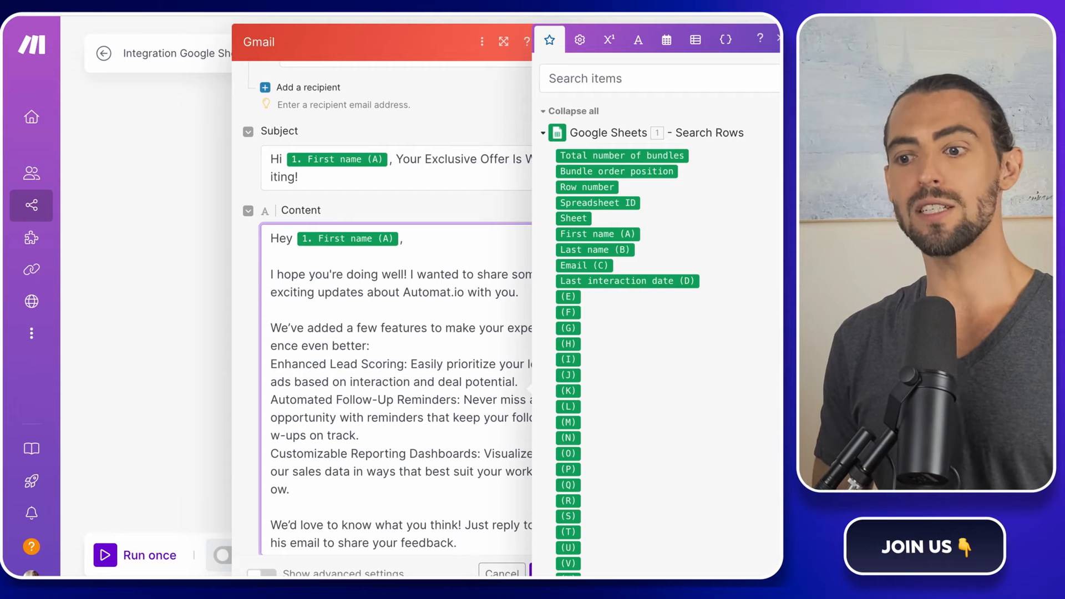
left_click(779, 39)
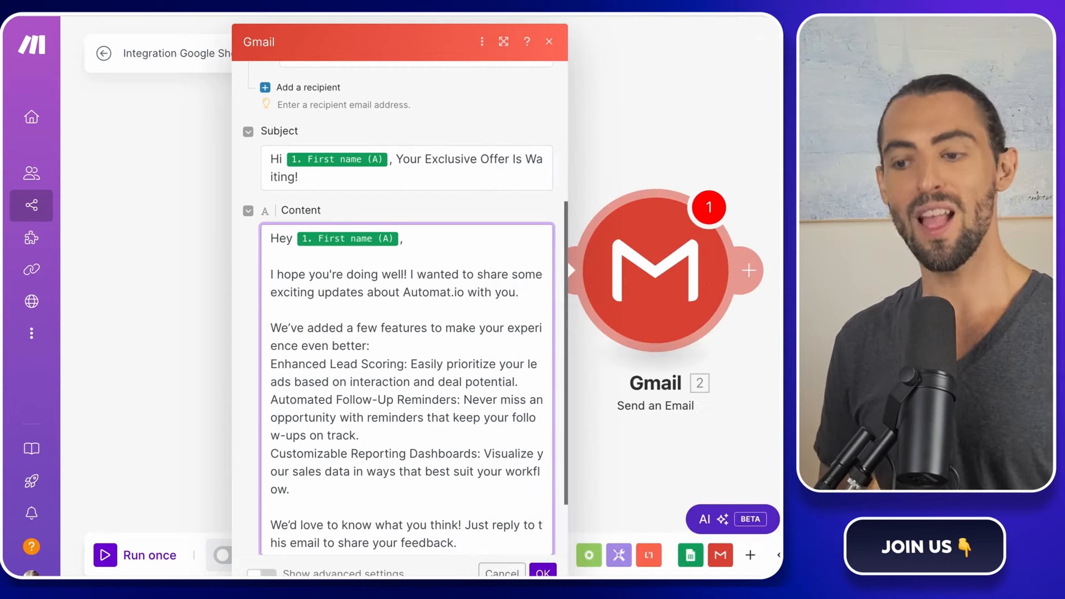
left_click(543, 573)
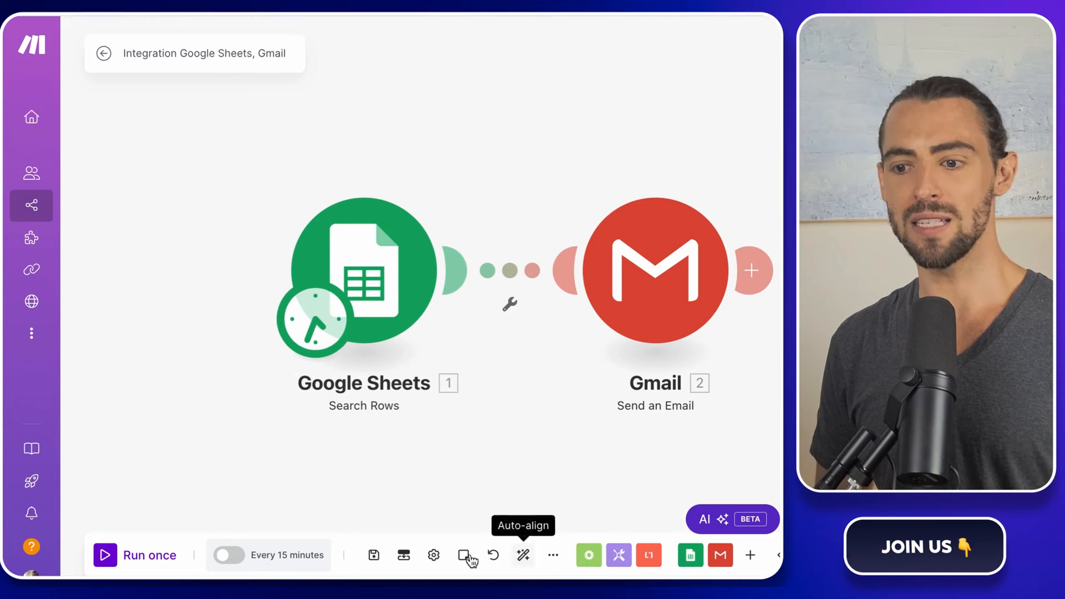
Schedule the scenario to run every day at 16:33 without activating it yet.
left_click(295, 563)
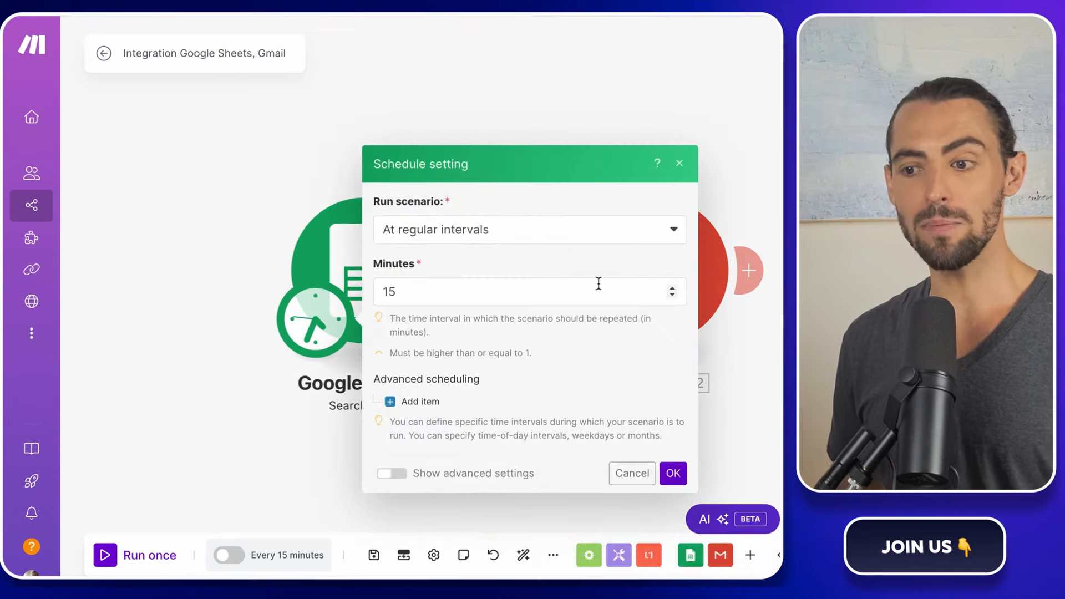
left_click(575, 241)
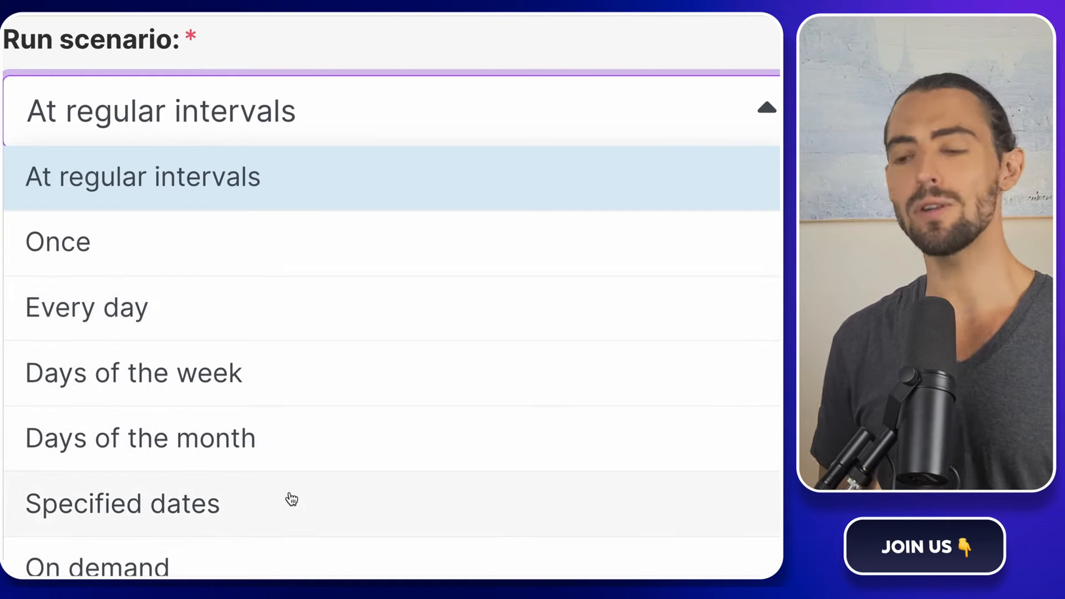
left_click(280, 335)
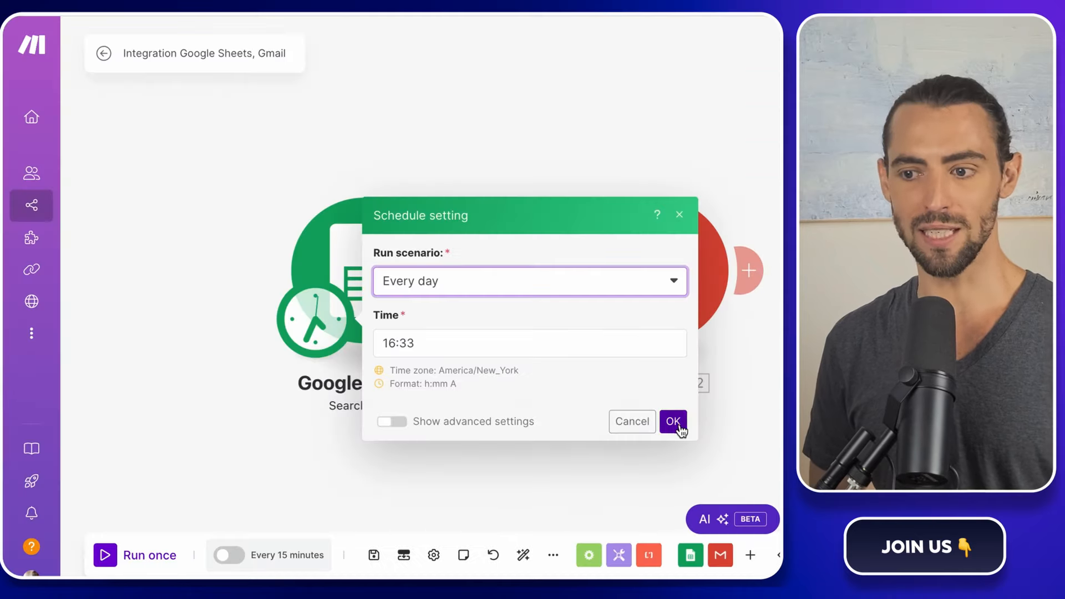
left_click(673, 422)
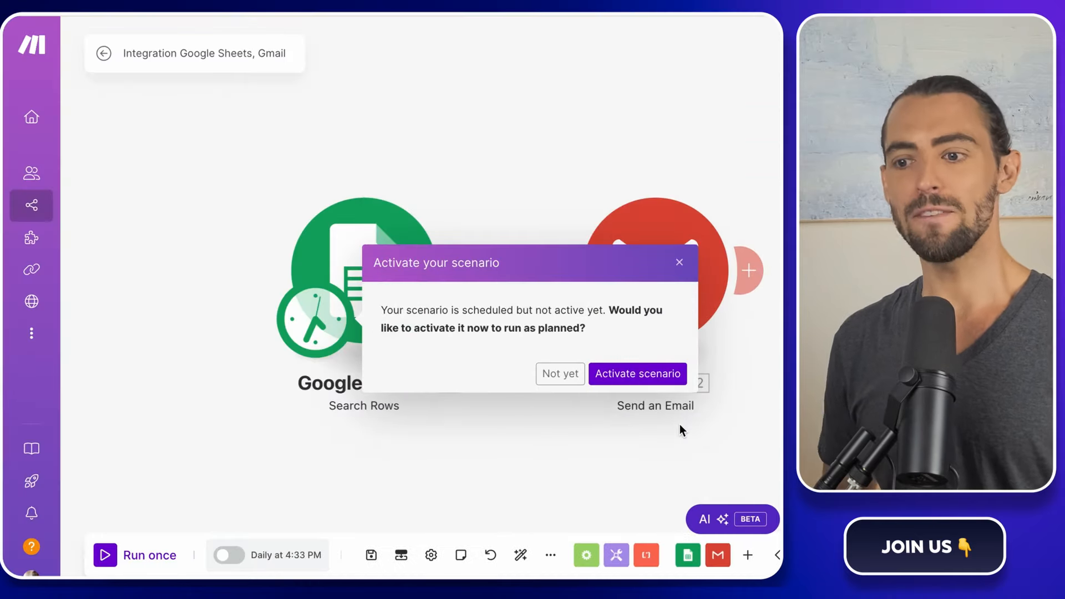
left_click(561, 374)
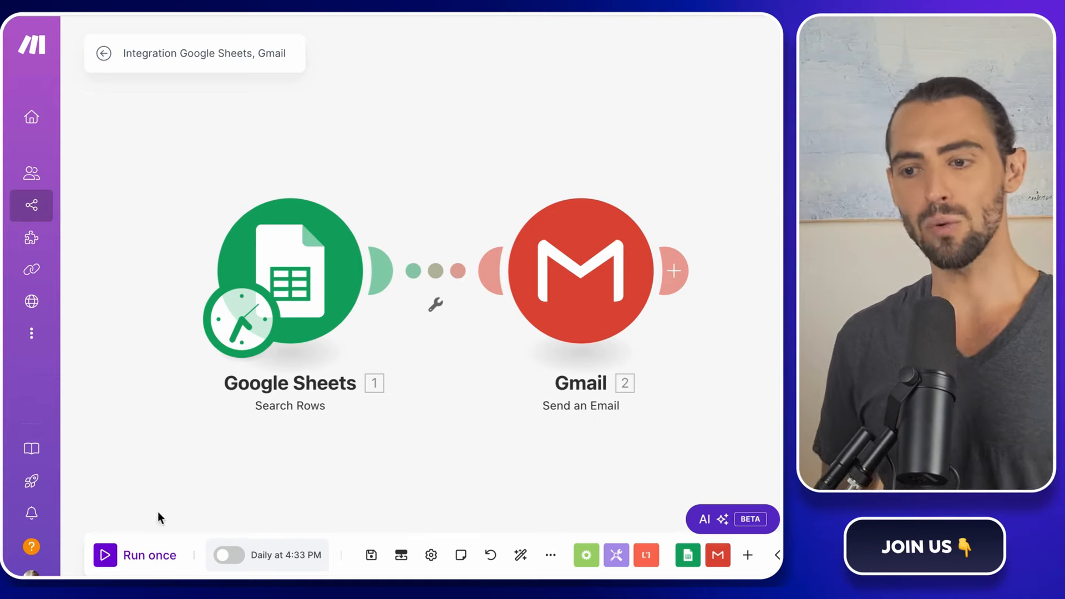
Run the scenario once and check the personalized offer email received in the Gmail inbox.
left_click(106, 554)
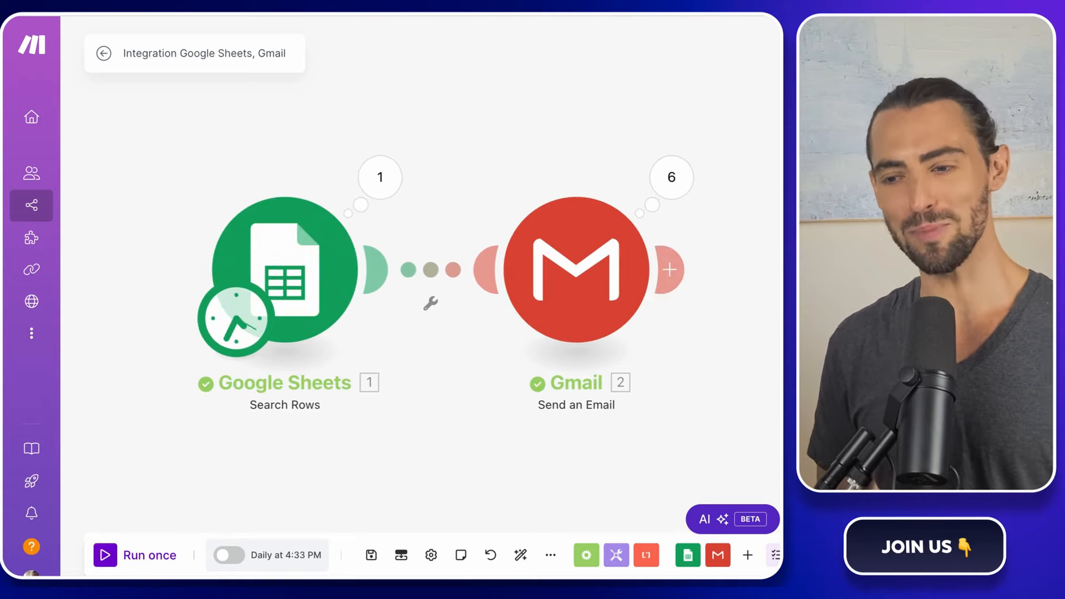
key("ctrl+Tab")
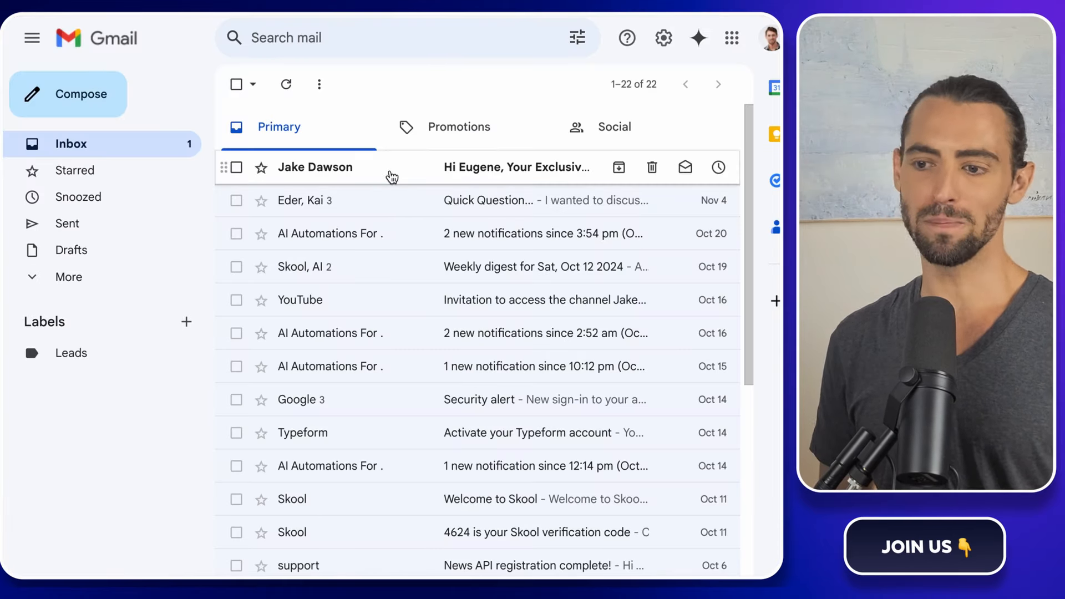
left_click(389, 176)
double_click(308, 220)
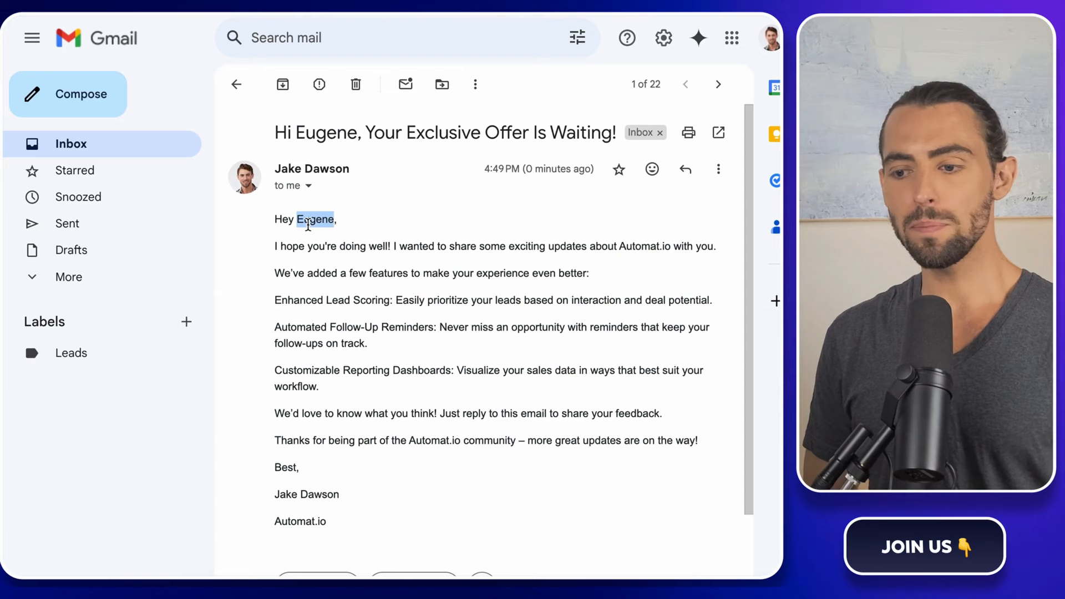
left_click(353, 270)
scroll(358, 288, "down", 1)
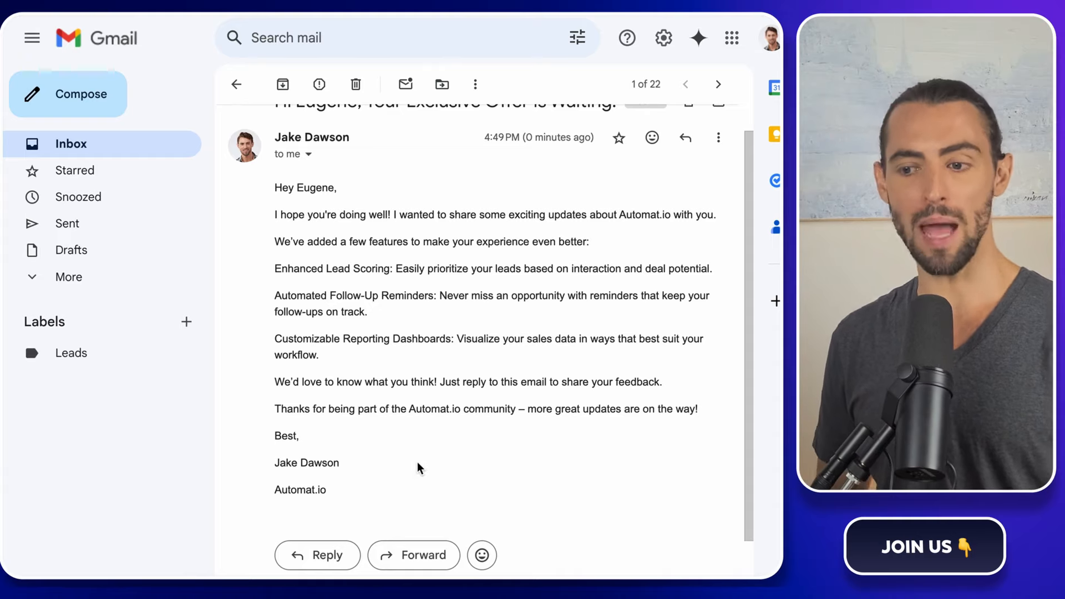
scroll(419, 469, "up", 1)
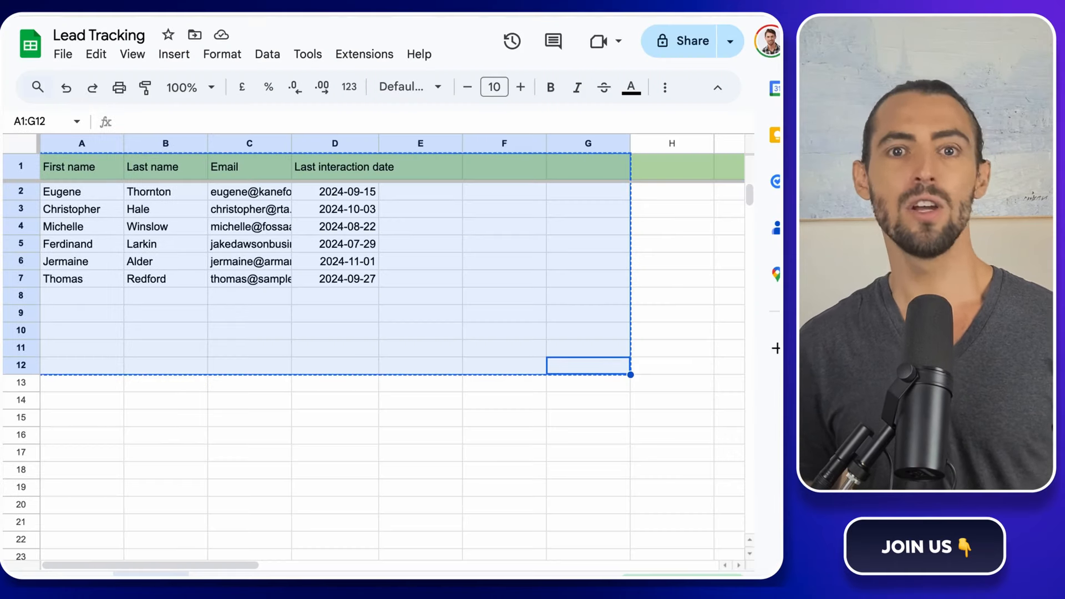
In the Lead Tracking sheet, add a Product column in E and fill E2:E7 with Automat.io.
left_click(426, 165)
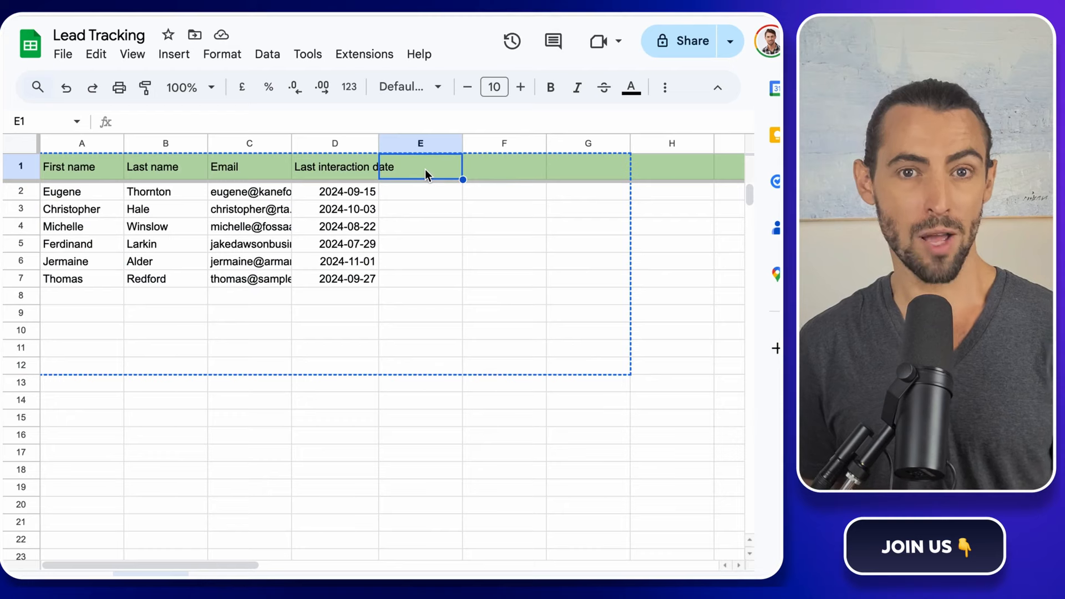
type("Product")
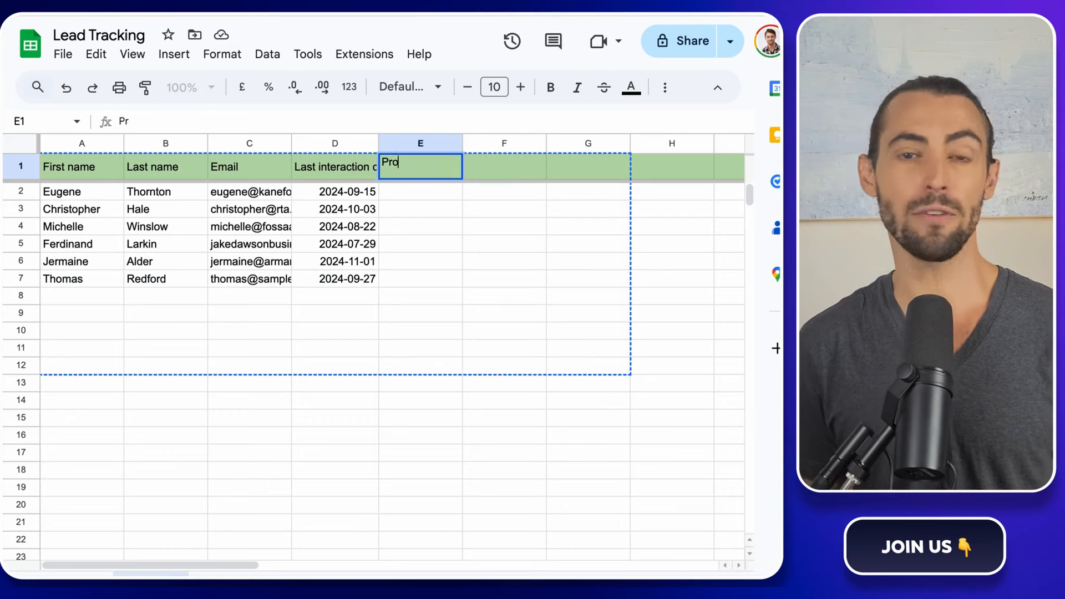
left_click(439, 195)
type("Automat.io Automat.io Automat.io Automat.io Automat.io Automat.io")
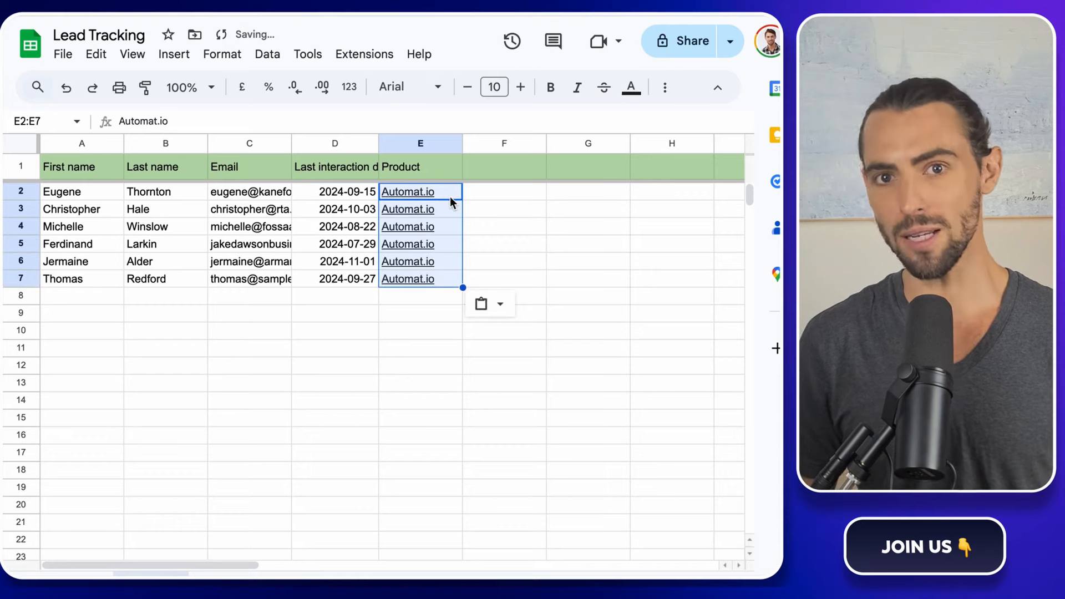
left_click(679, 308)
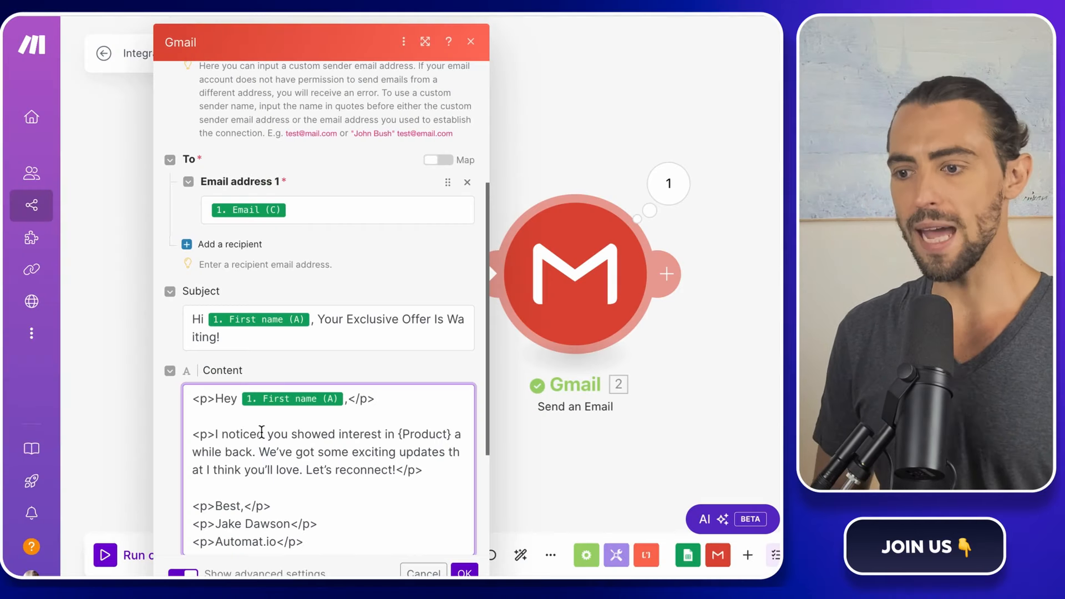
In the Gmail module's reconnect email content, replace {Product} with the mapped Product (E) value from Google Sheets.
left_click_drag(399, 434, 452, 434)
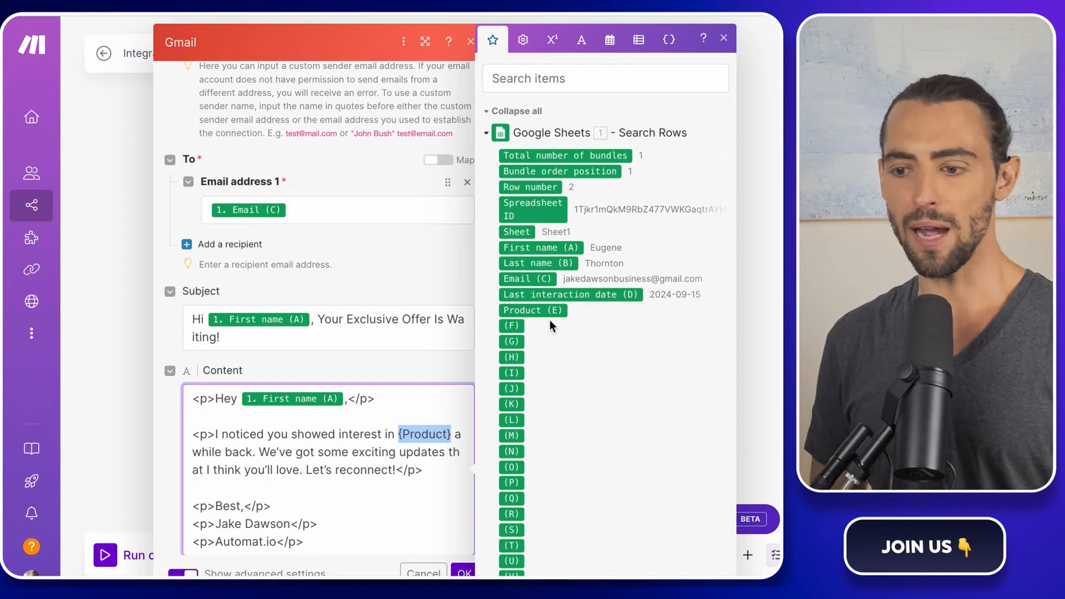
key("BackSpace")
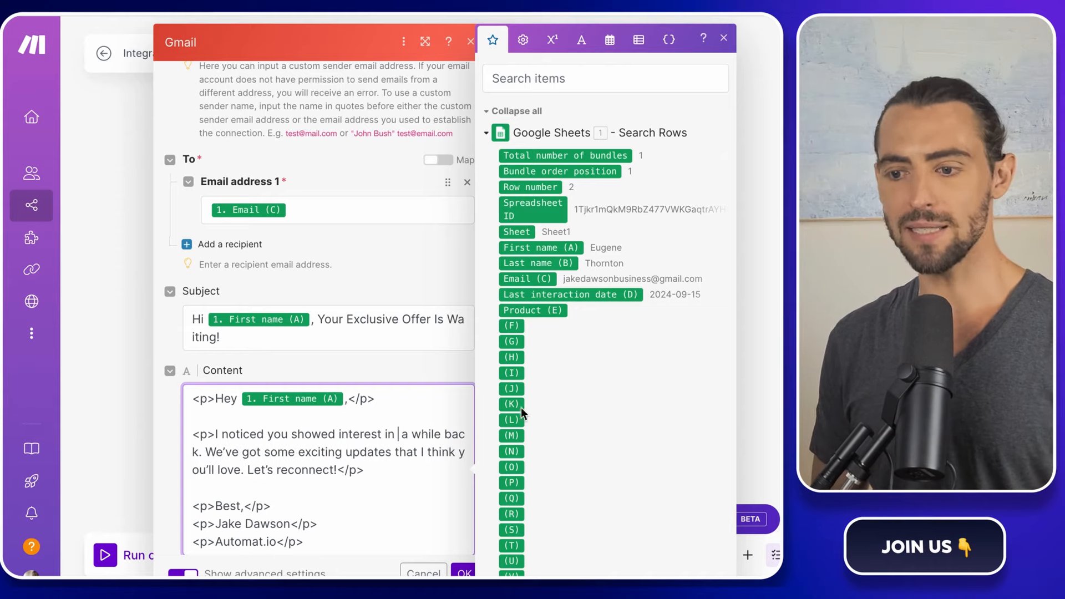
left_click(549, 311)
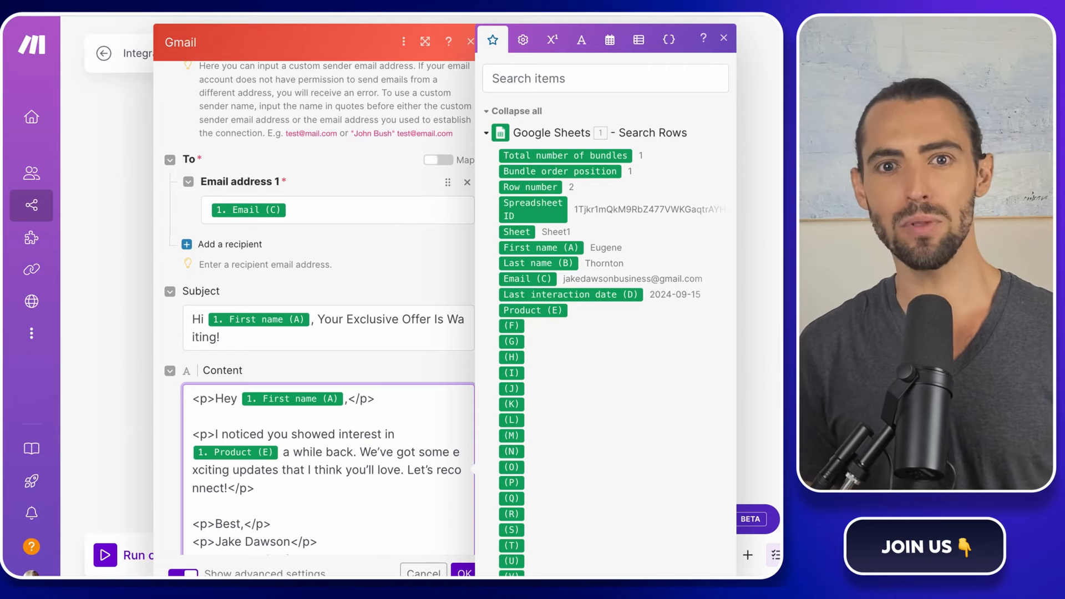
key("Escape")
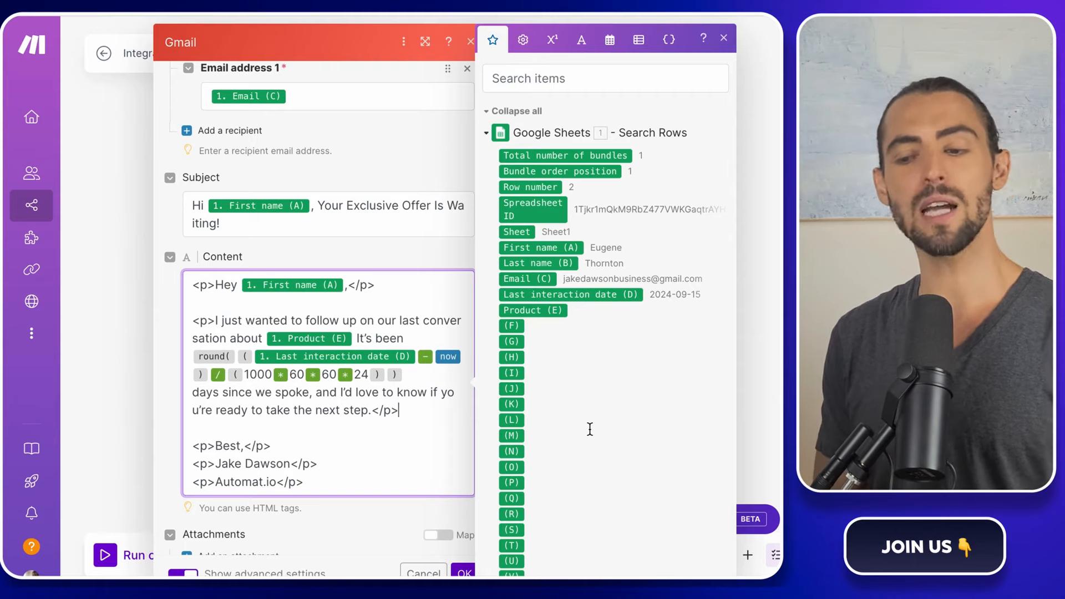
left_click(722, 39)
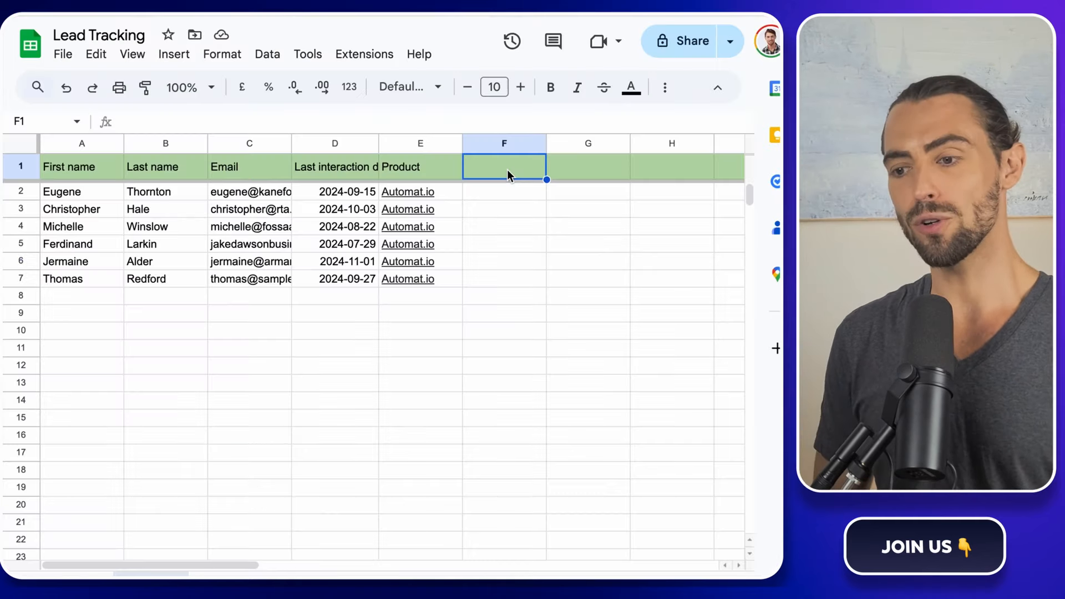
In the Lead Tracking sheet, add a Related Product column in F and fill F2:F7 with AutomatePlus.
type("Related Product")
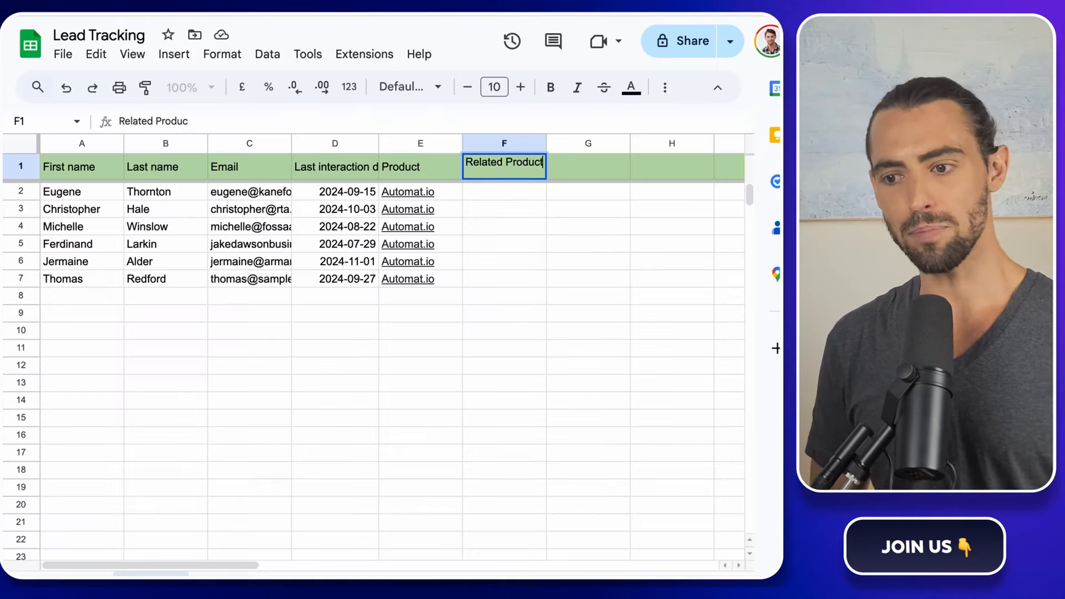
key("Return")
type("AutomatePlus")
left_click_drag(546, 200, 543, 283)
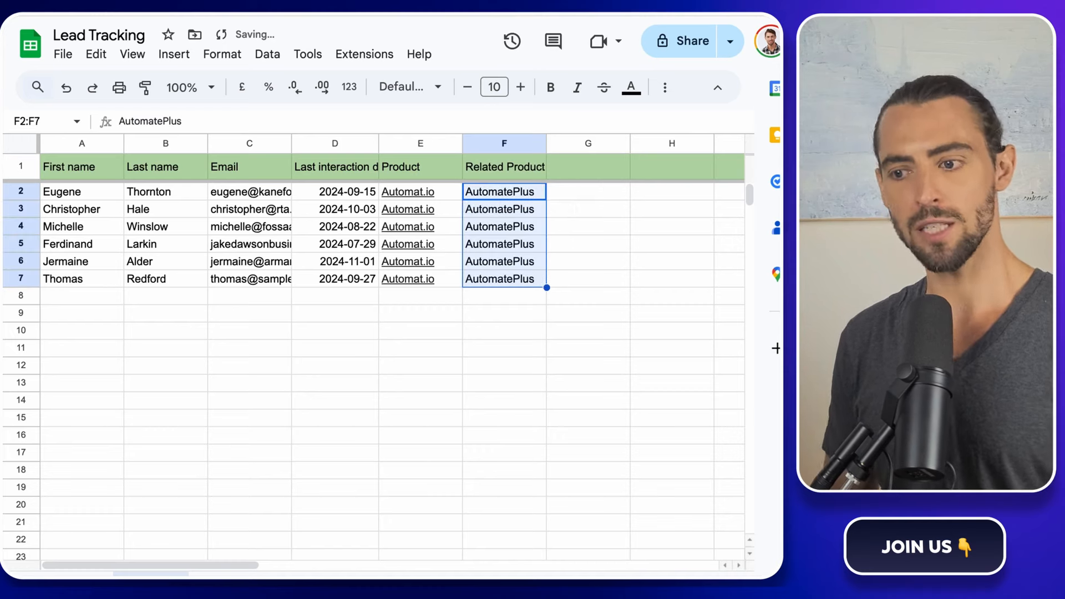
Add a Description column header in cell G1.
left_click(600, 165)
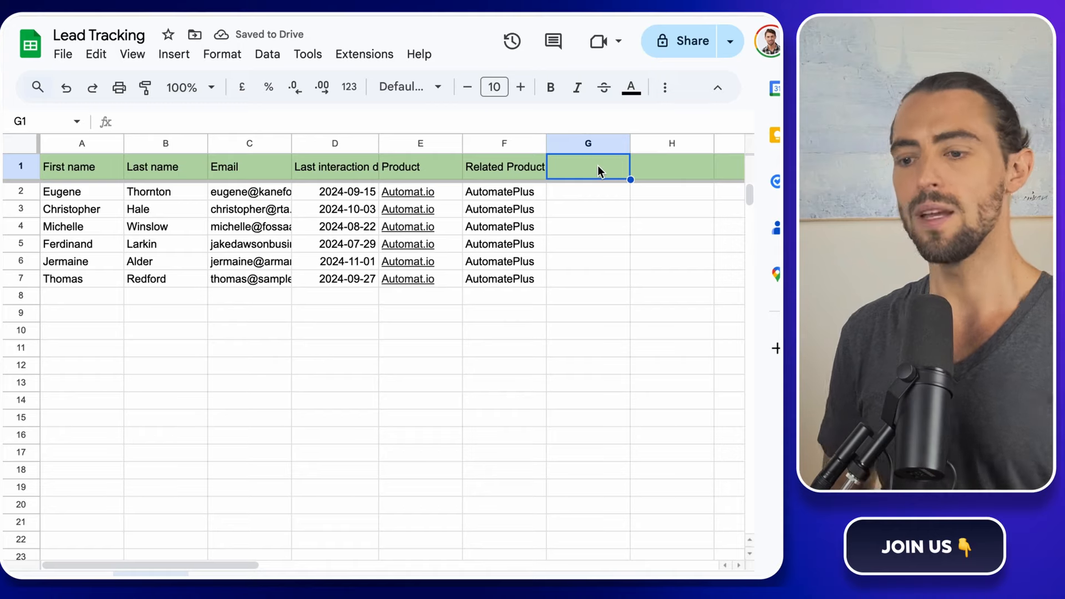
type("Description")
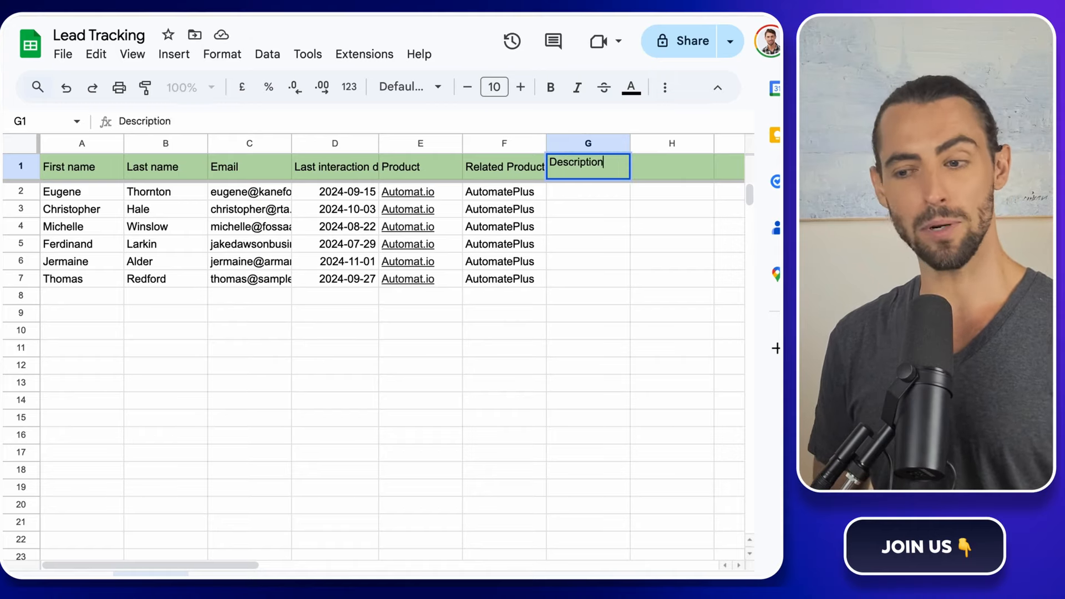
key("Return")
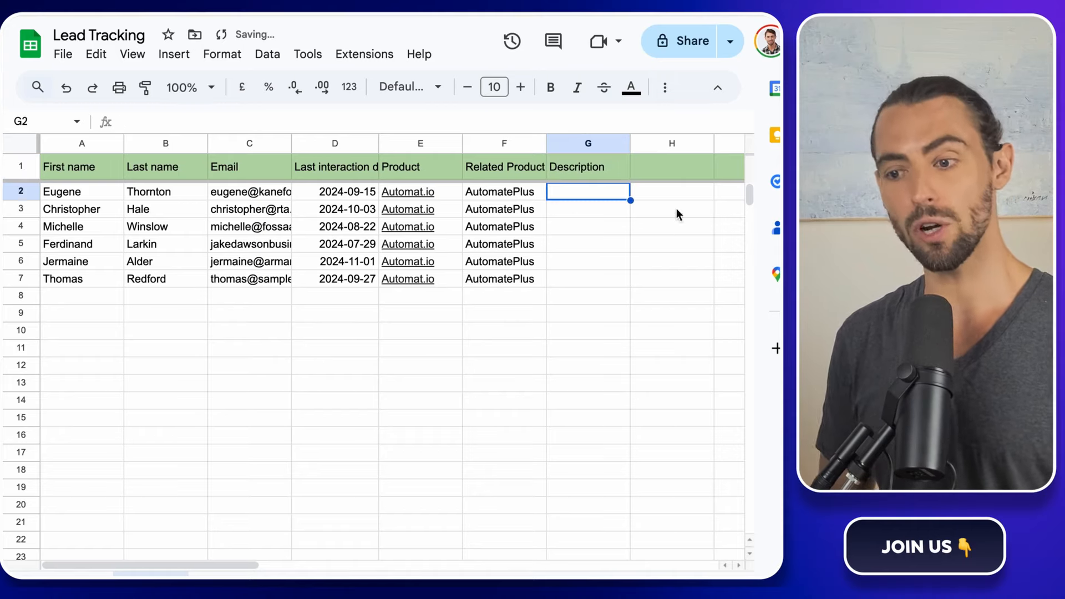
Paste the AutomatePlus service description into G2 and fill it down through G7.
key("ctrl+v")
left_click_drag(630, 200, 624, 277)
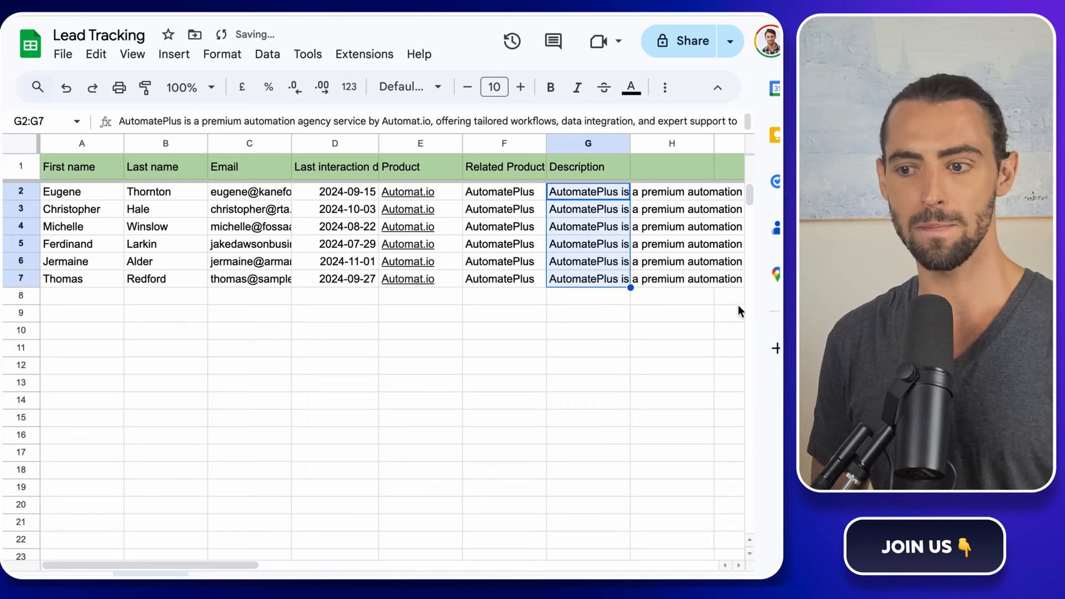
left_click(625, 330)
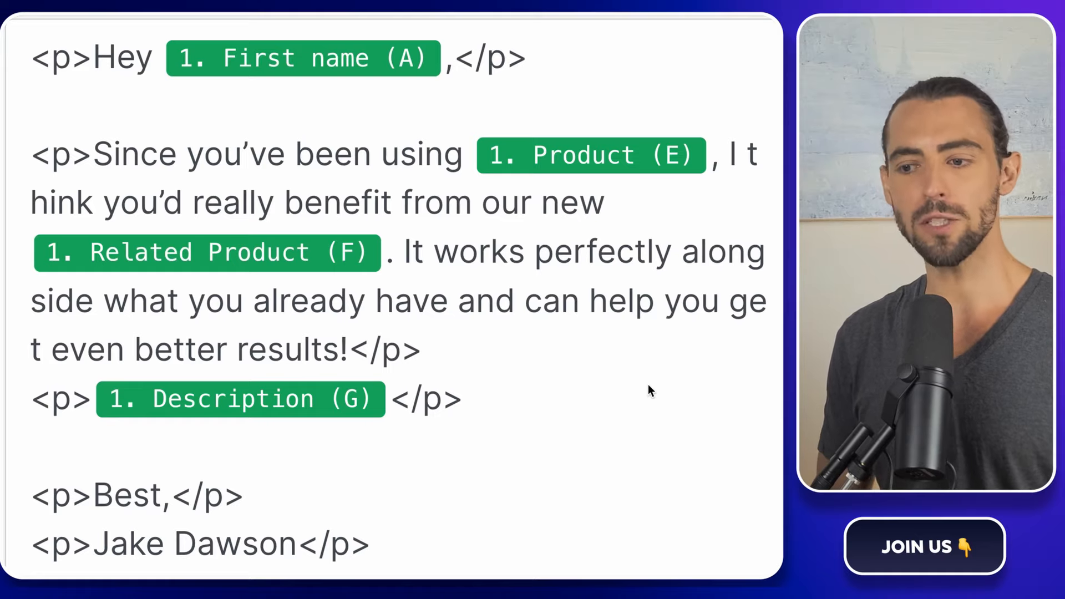
scroll(648, 384, "down", 1)
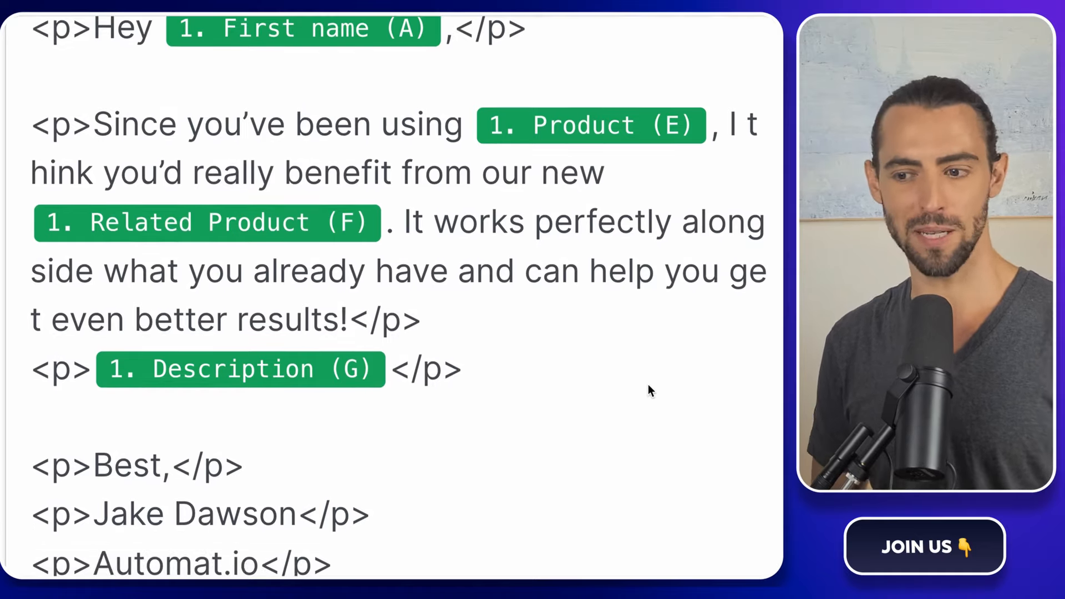
scroll(647, 383, "up", 1)
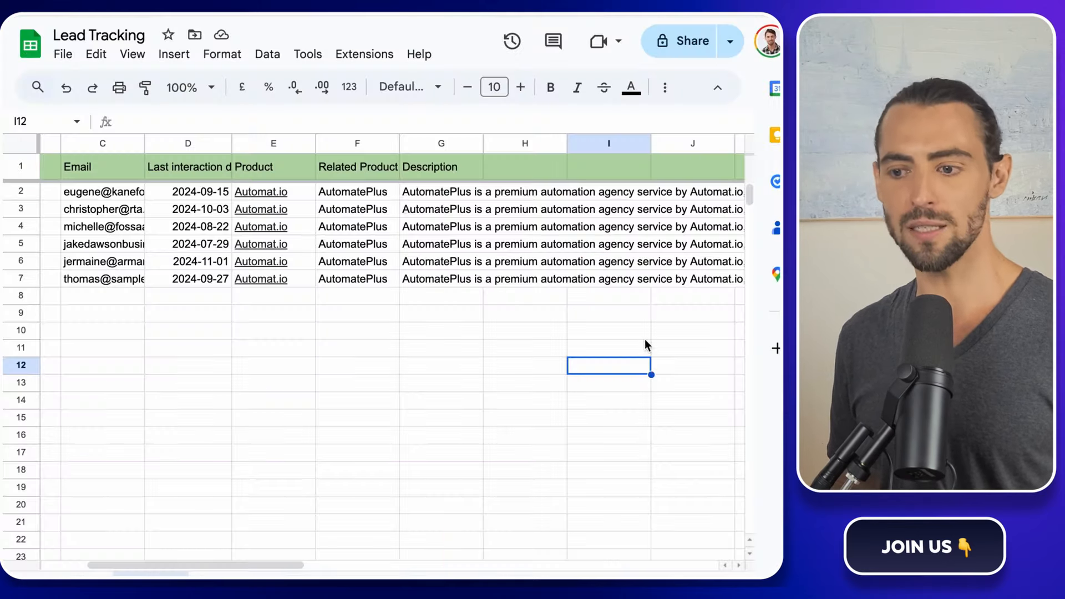
In the Lead Tracking sheet, clear the Related Product and Description columns (F1:G7) and rename the D1 header to Renewal Date.
left_click_drag(349, 167, 456, 278)
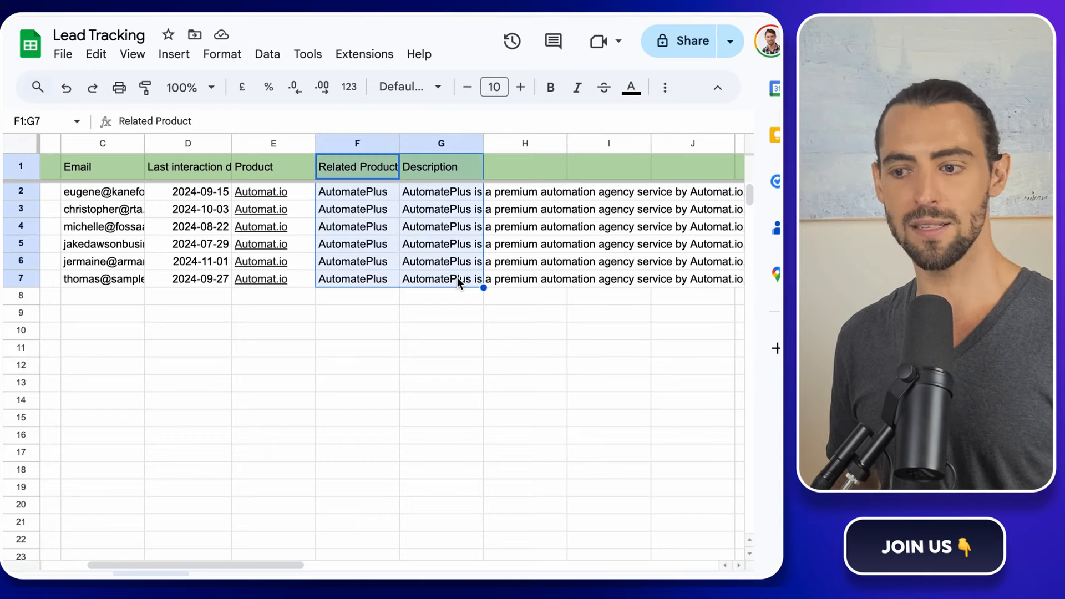
key("Delete")
left_click(180, 168)
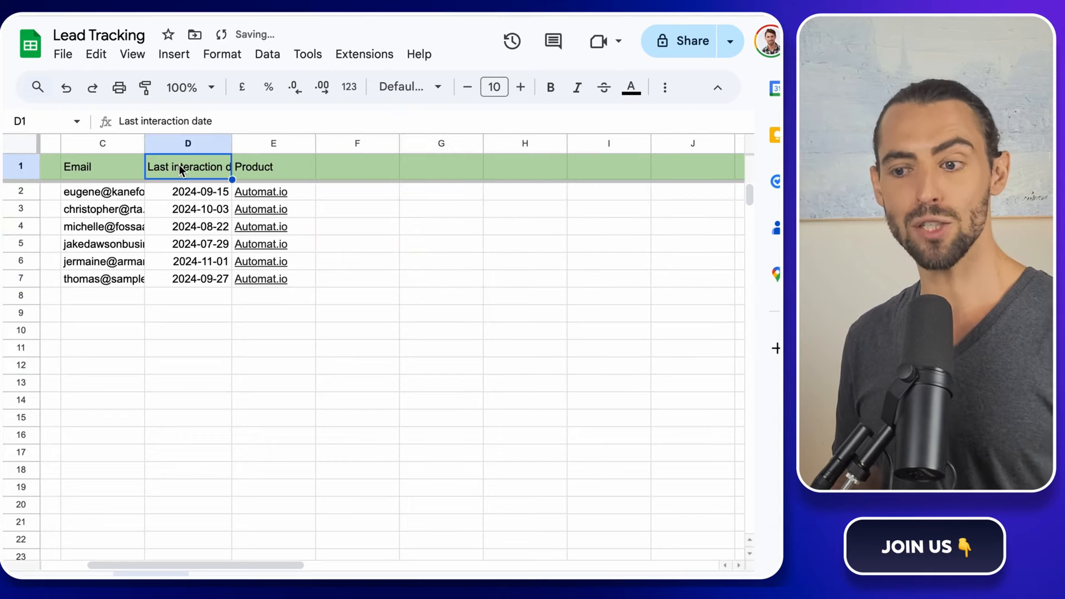
double_click(179, 166)
triple_click(179, 165)
type("Re")
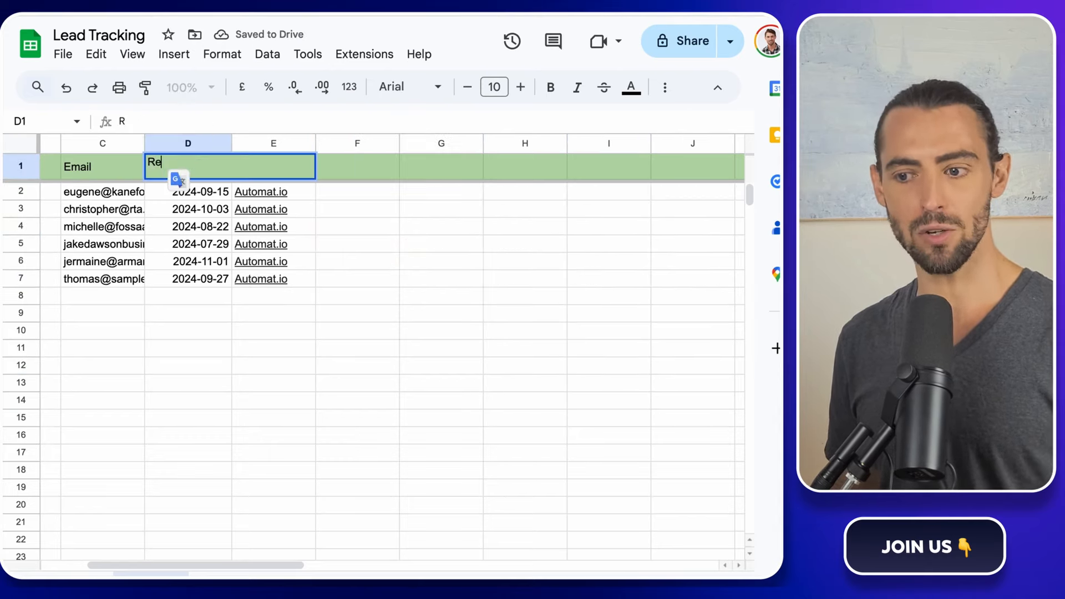
type("newal Date")
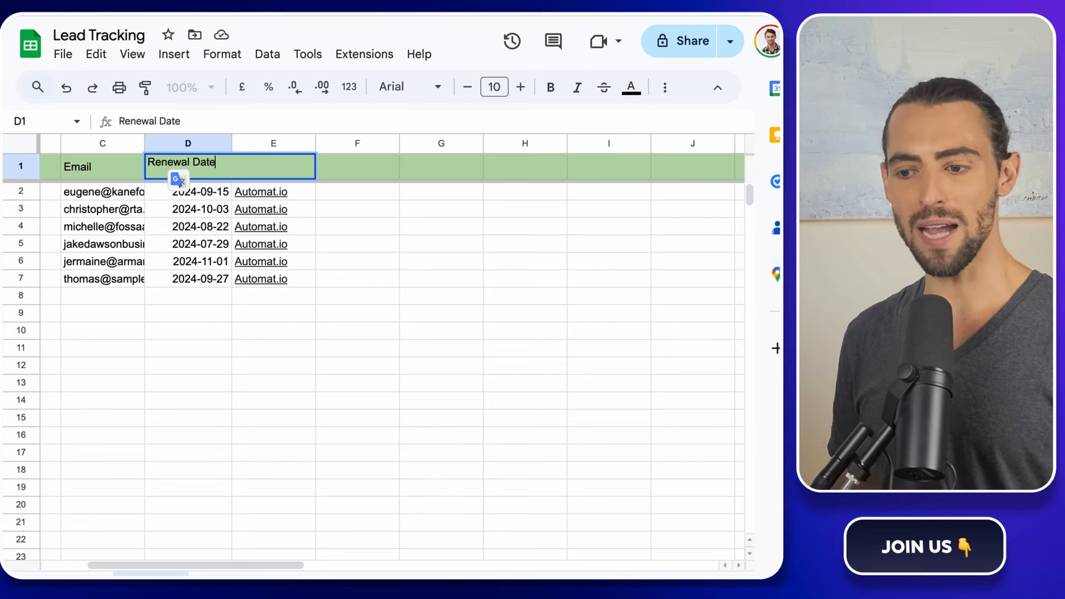
key("Return")
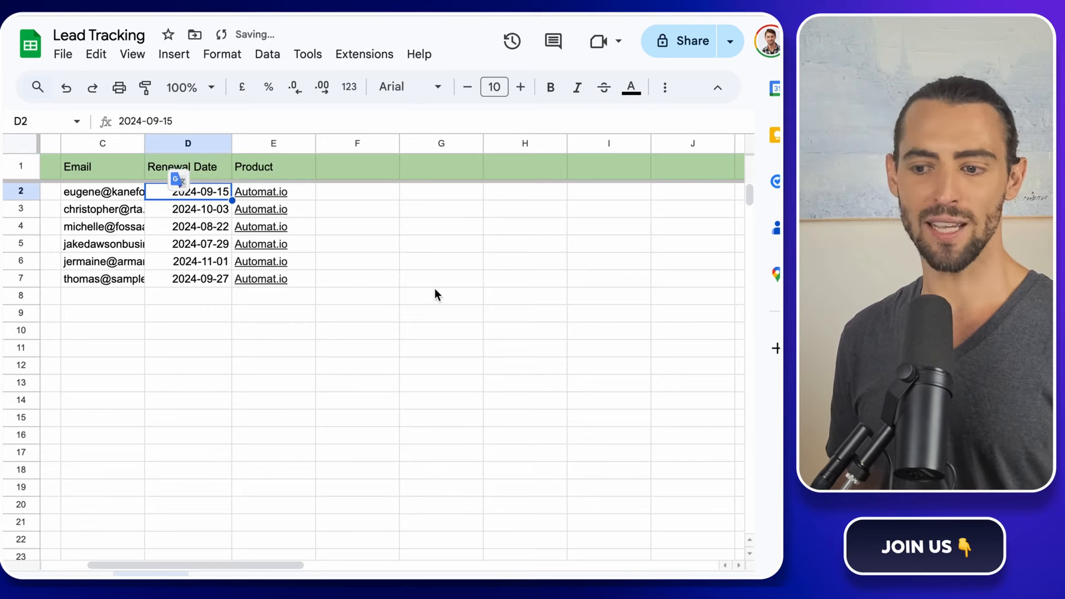
scroll(464, 291, "left", 5)
left_click(462, 292)
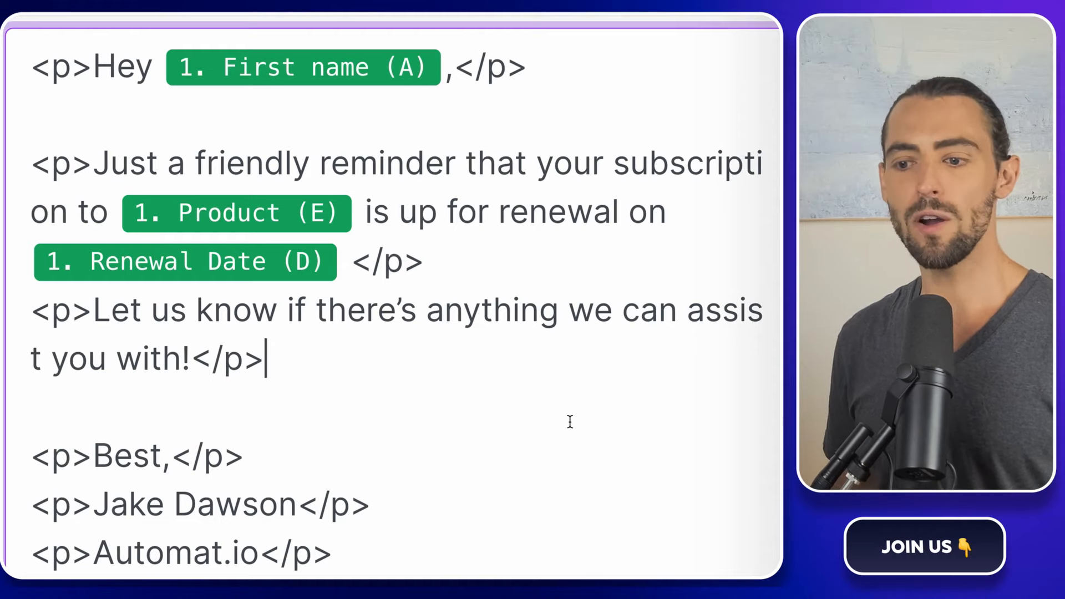
key("Down")
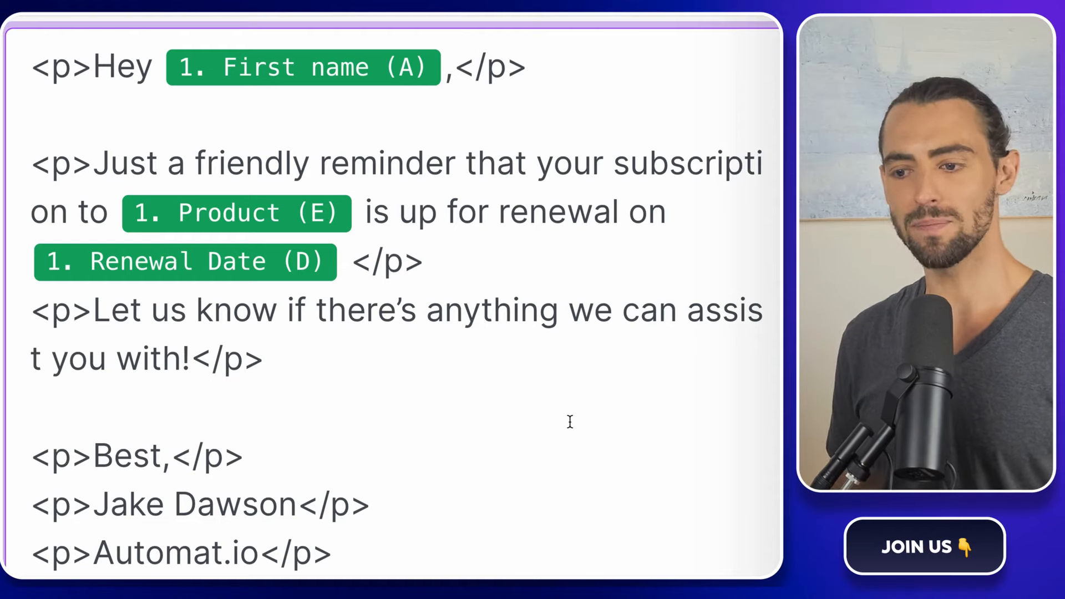